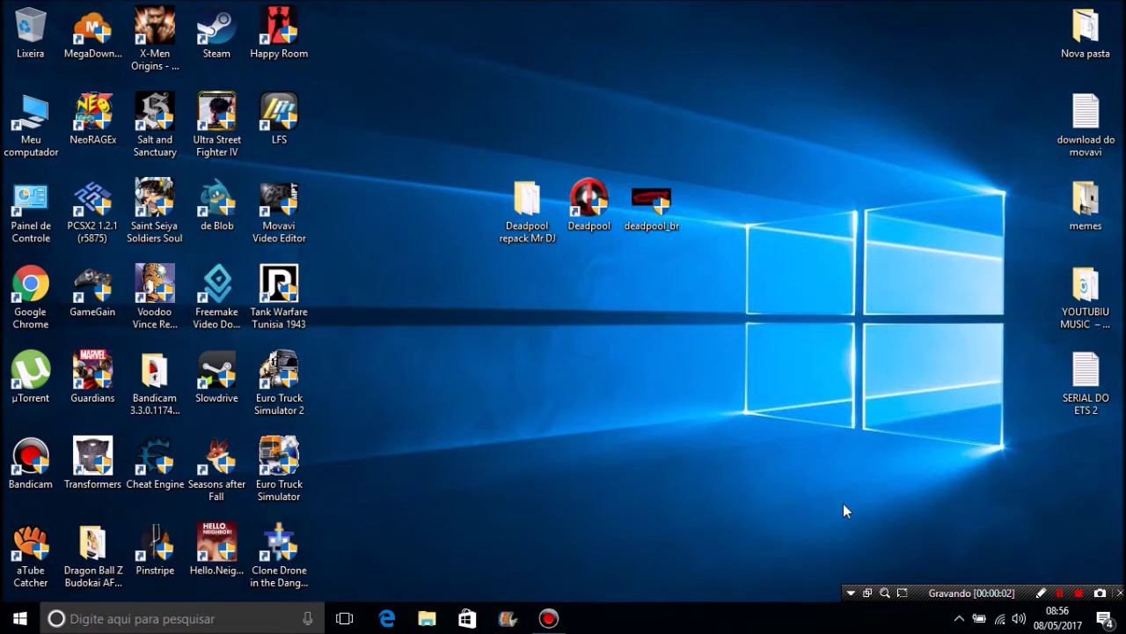
# Move the Deadpool shortcut down the desktop, apart from the Deadpool repack Mr DJ folder and deadpool_br.
pyautogui.moveTo(759, 387); pyautogui.dragTo(445, 103)
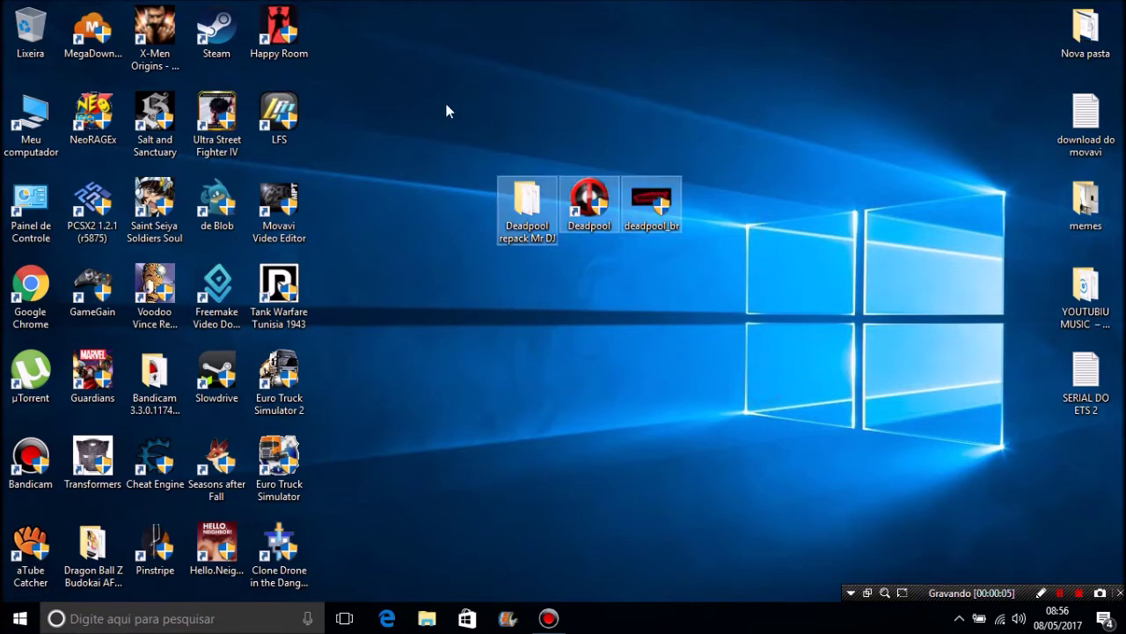
pyautogui.click(650, 409)
pyautogui.moveTo(589, 196); pyautogui.dragTo(592, 343)
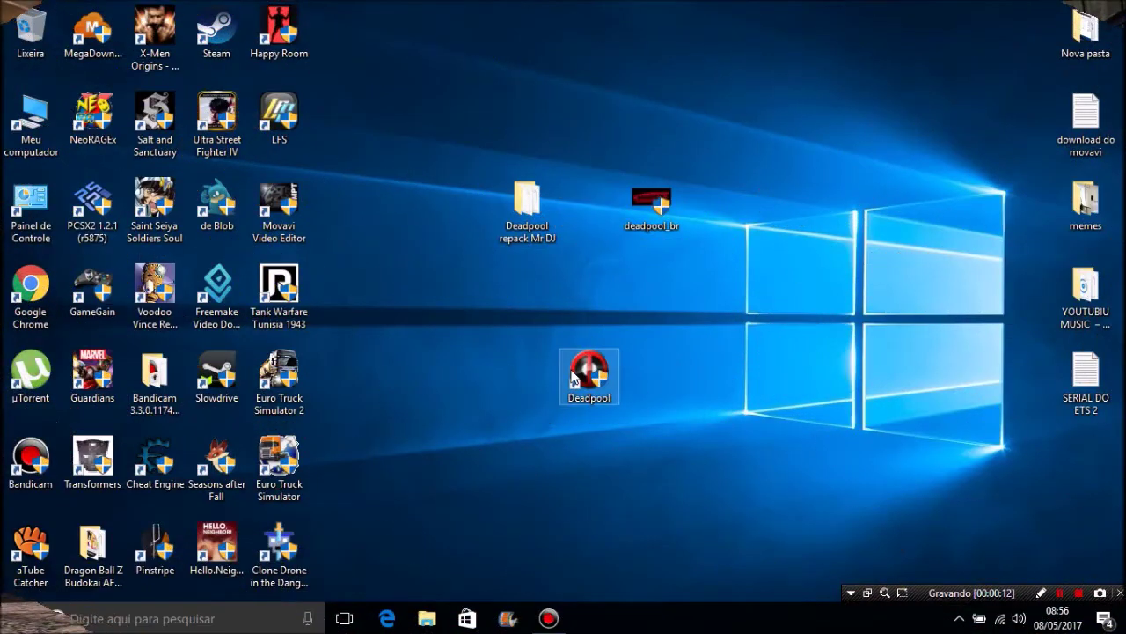
pyautogui.click(608, 451)
pyautogui.moveTo(759, 453); pyautogui.dragTo(495, 89)
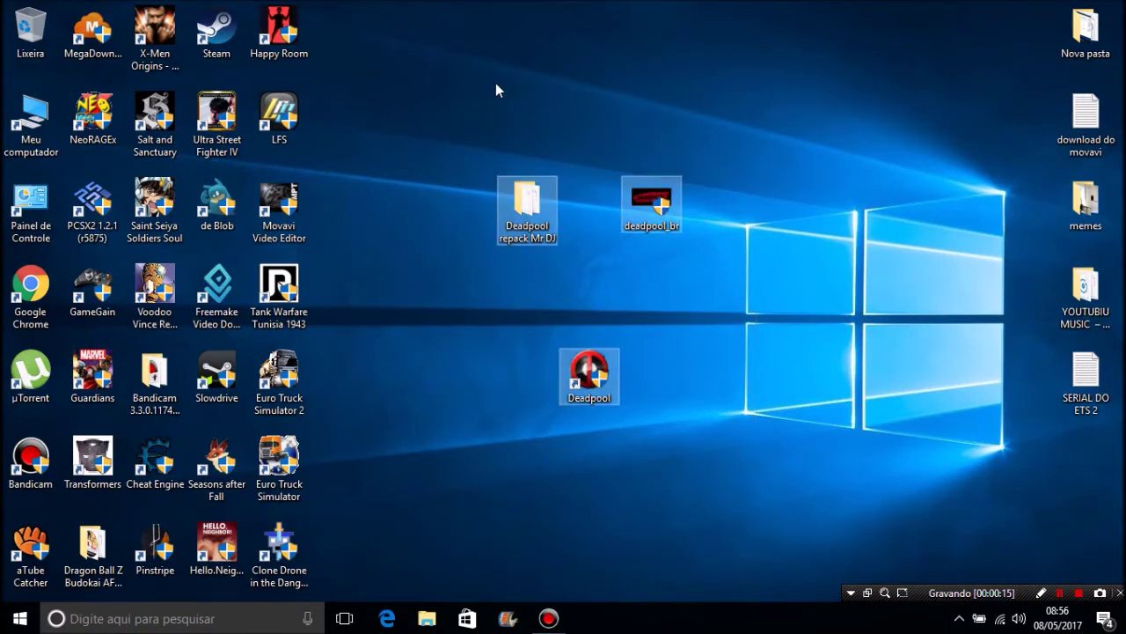
pyautogui.click(697, 385)
pyautogui.moveTo(671, 452); pyautogui.dragTo(460, 93)
pyautogui.click(692, 487)
pyautogui.click(606, 401)
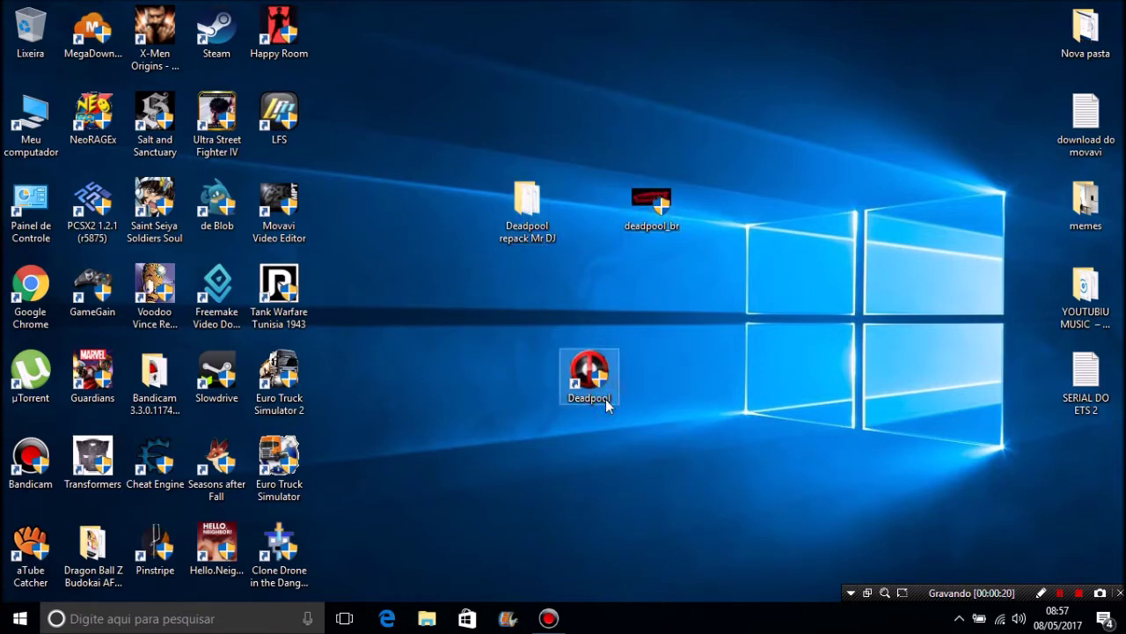
pyautogui.click(493, 335)
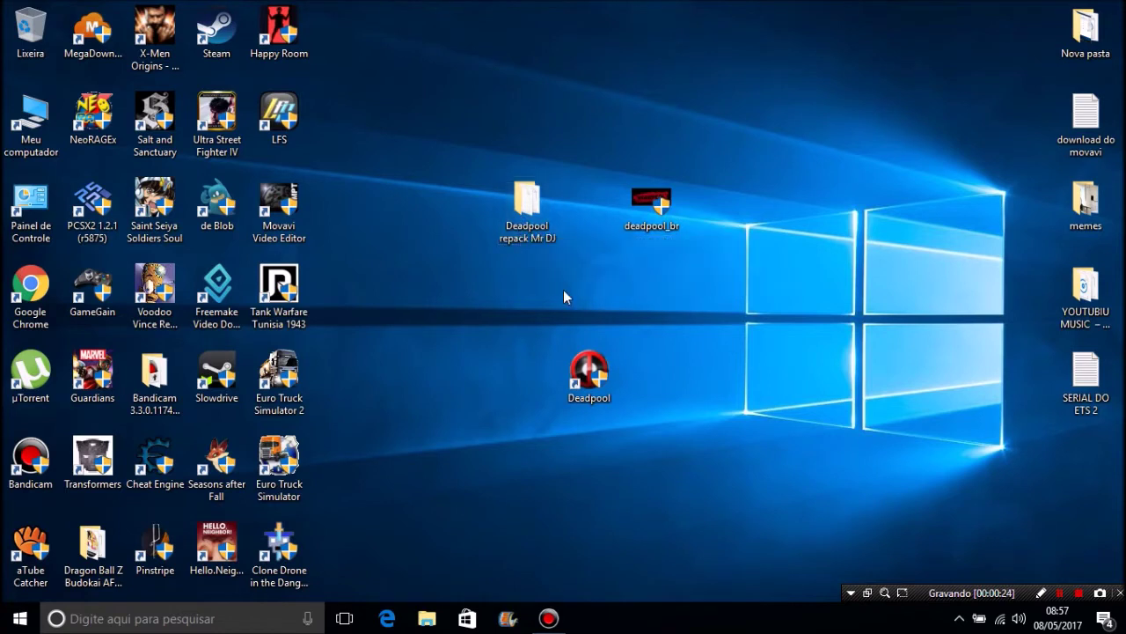
# Line up the Deadpool repack Mr DJ folder, the Deadpool shortcut and deadpool_br in one row at mid-desktop.
pyautogui.moveTo(678, 326); pyautogui.dragTo(452, 114)
pyautogui.click(453, 113)
pyautogui.moveTo(526, 202); pyautogui.dragTo(528, 374)
pyautogui.moveTo(671, 476); pyautogui.dragTo(532, 294)
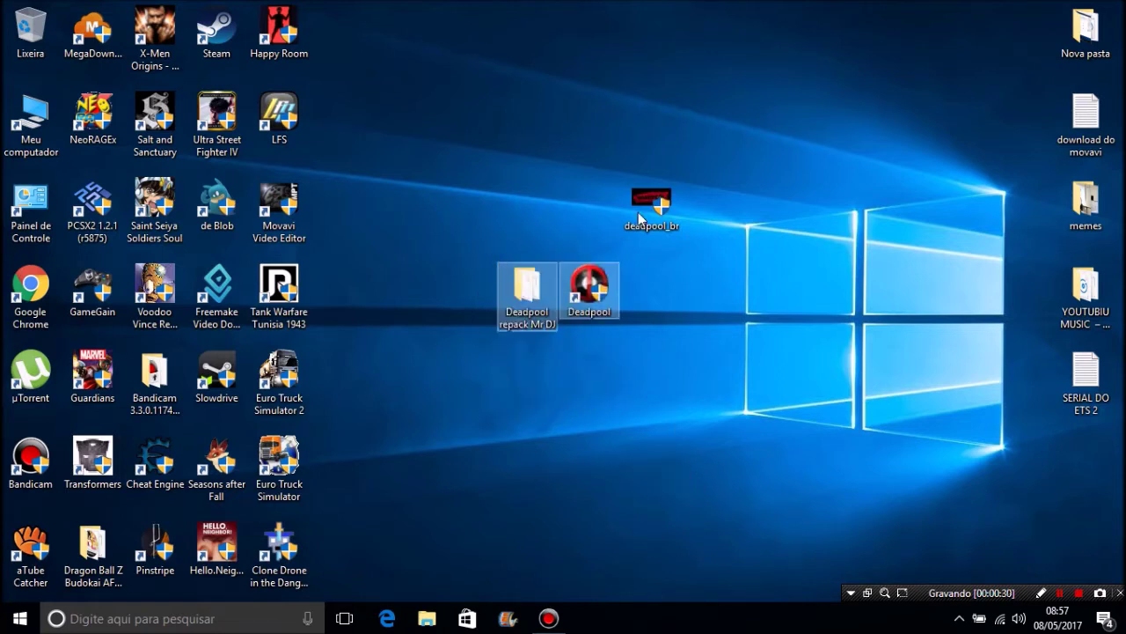
pyautogui.click(649, 208)
pyautogui.moveTo(653, 243); pyautogui.dragTo(653, 327)
pyautogui.click(762, 384)
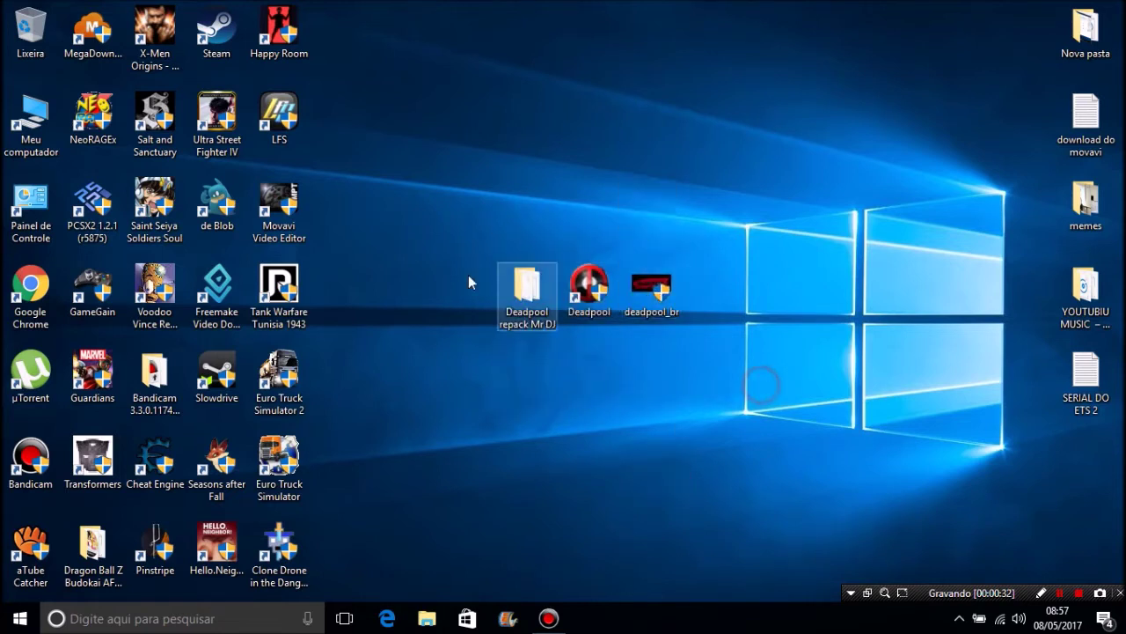
pyautogui.moveTo(515, 306)
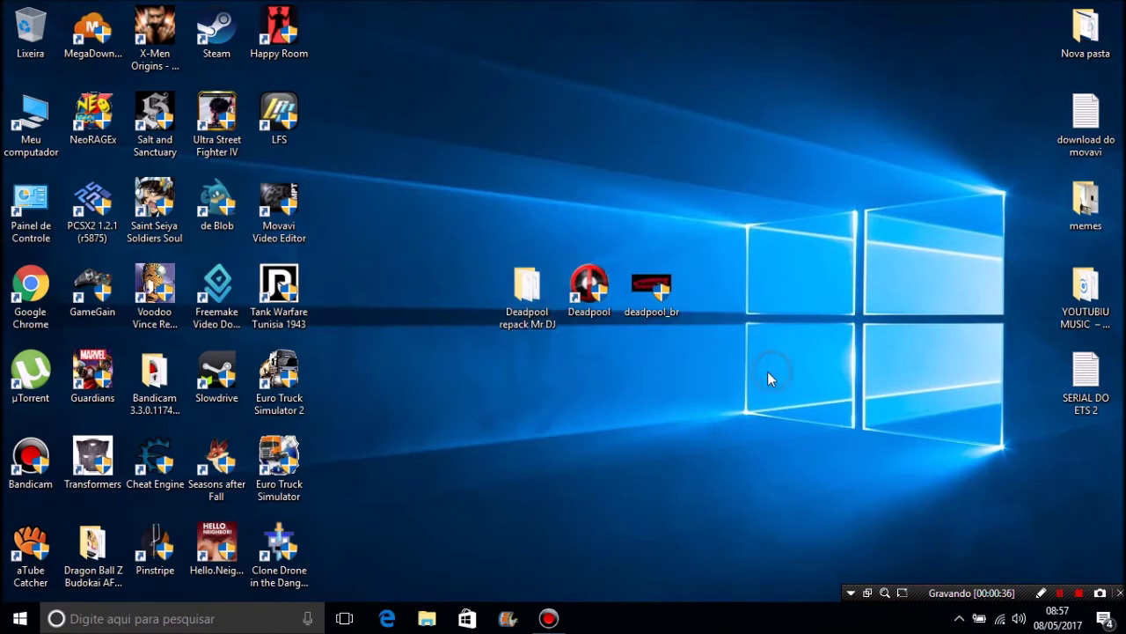
# Spread the three Deadpool icons apart, with the game shortcut above the repack folder and deadpool_br further right.
pyautogui.moveTo(695, 343); pyautogui.dragTo(487, 176)
pyautogui.click(489, 179)
pyautogui.moveTo(653, 287); pyautogui.dragTo(755, 281)
pyautogui.moveTo(547, 303); pyautogui.dragTo(683, 300)
pyautogui.click(695, 410)
pyautogui.moveTo(586, 290); pyautogui.dragTo(650, 160)
pyautogui.click(561, 283)
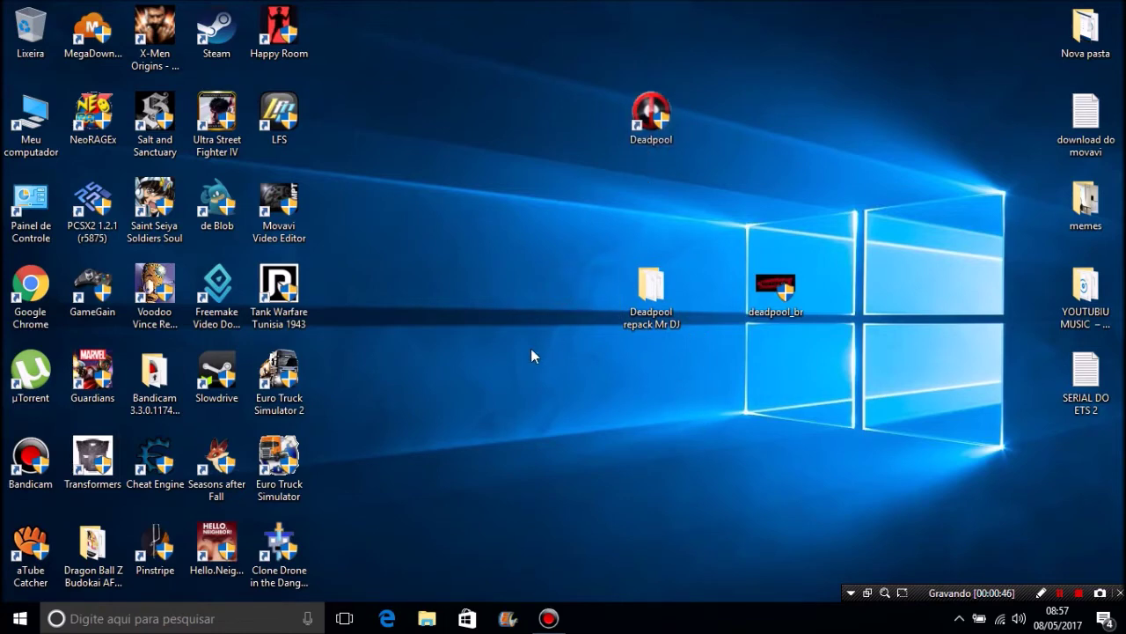
# Open the Deadpool repack Mr DJ folder and display its files as large icons.
pyautogui.doubleClick(636, 312)
pyautogui.click(584, 366)
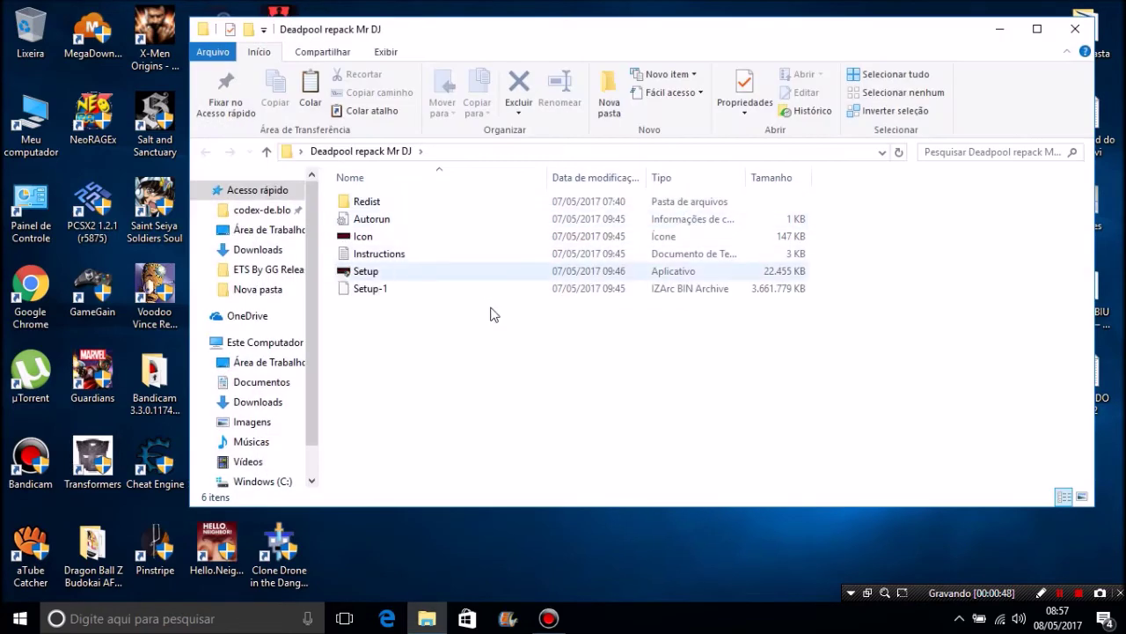
pyautogui.click(498, 329)
pyautogui.click(362, 275)
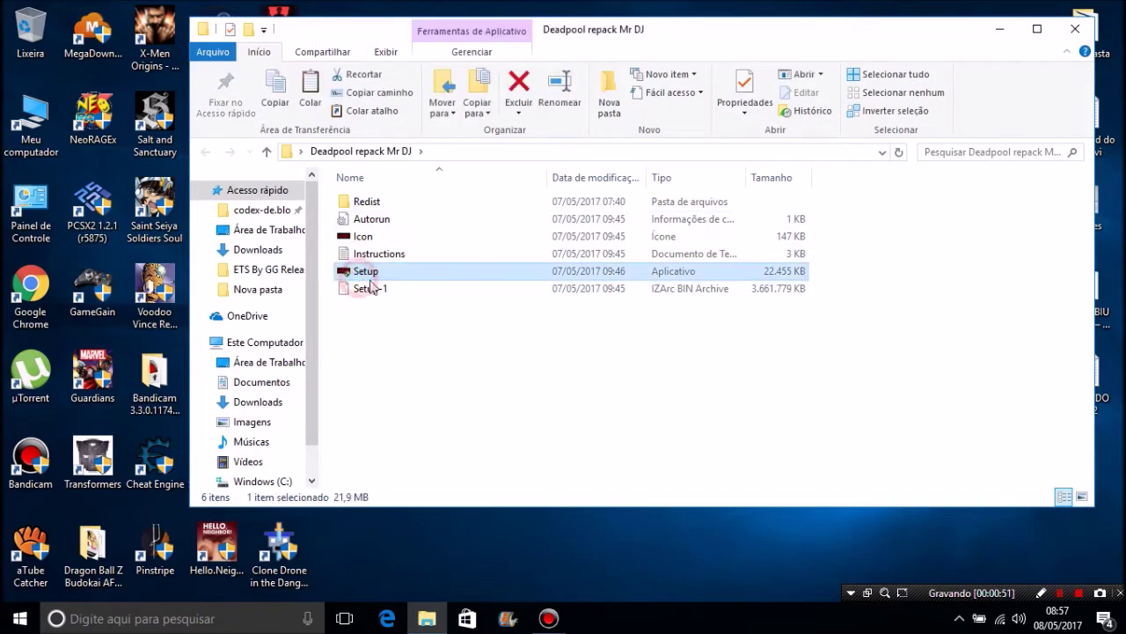
pyautogui.click(1082, 498)
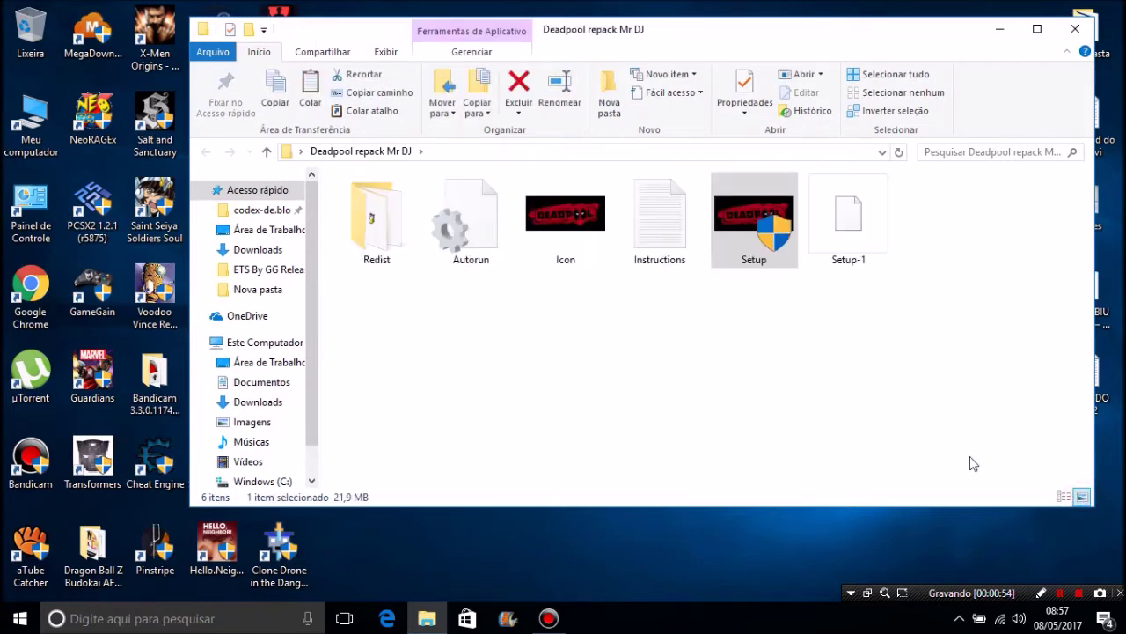
pyautogui.click(855, 452)
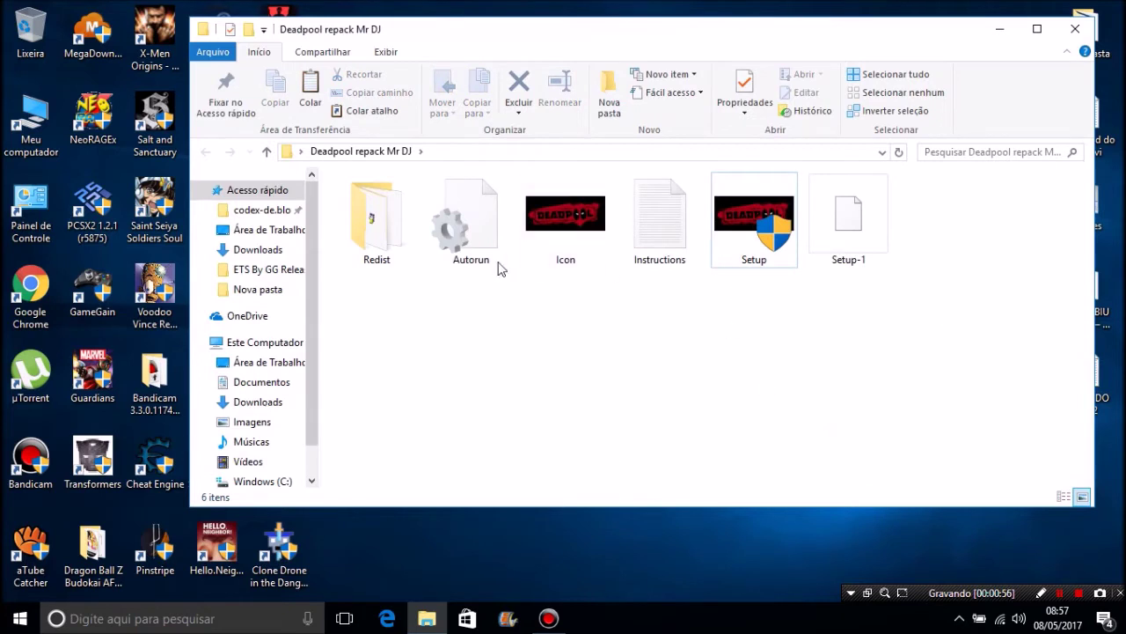
# Run the Setup application from the Deadpool repack Mr DJ folder as administrator.
pyautogui.click(774, 227)
pyautogui.rightClick(756, 224)
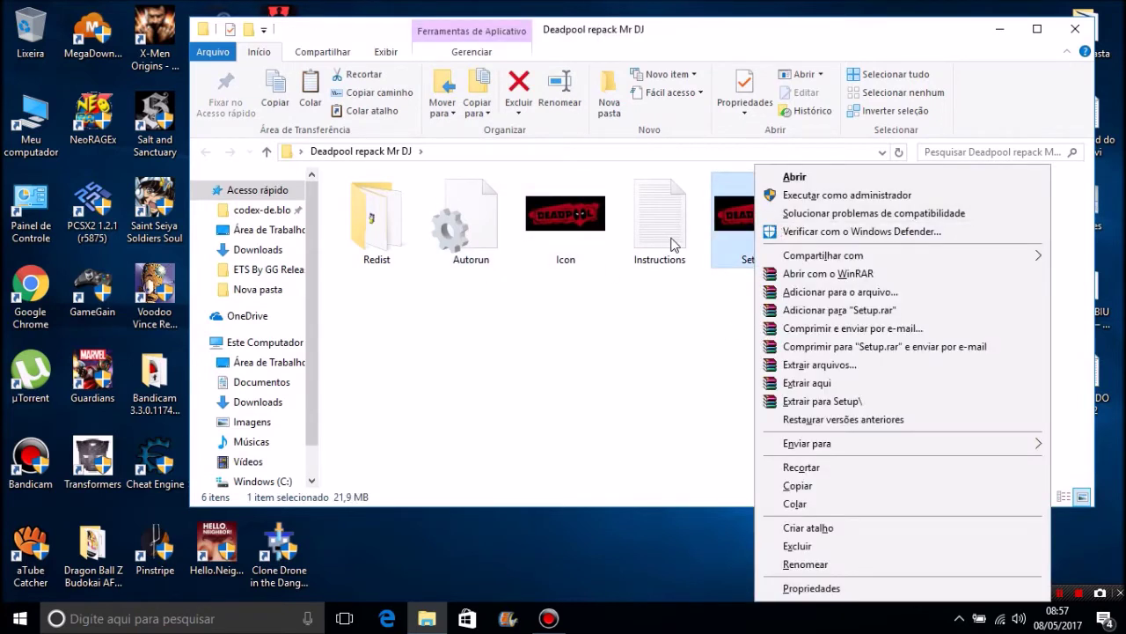
pyautogui.click(783, 197)
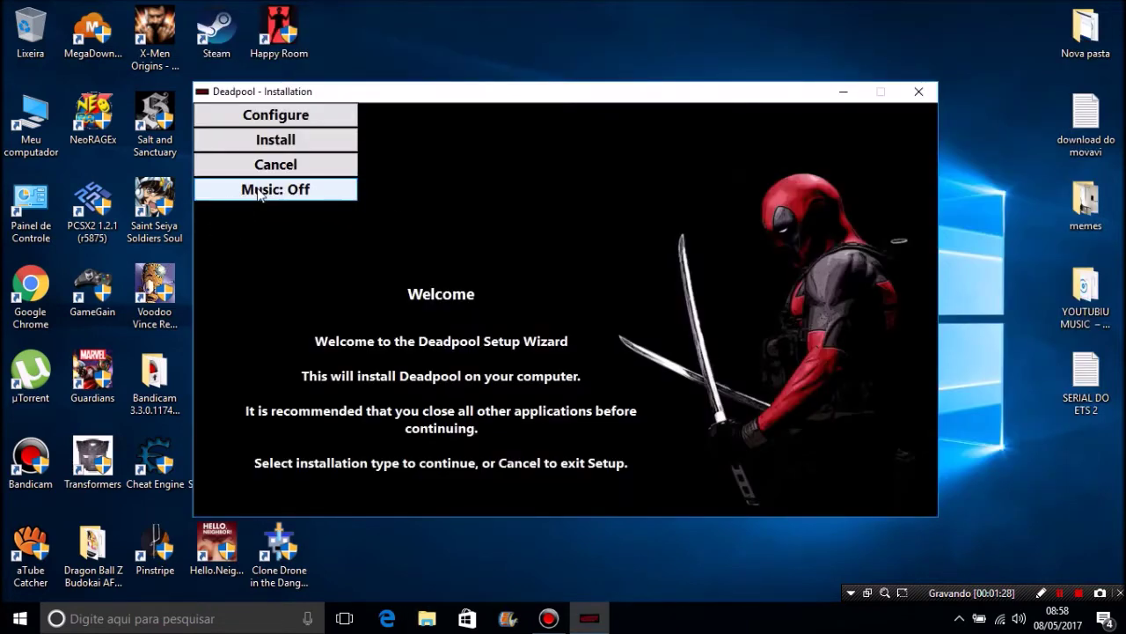
pyautogui.click(354, 347)
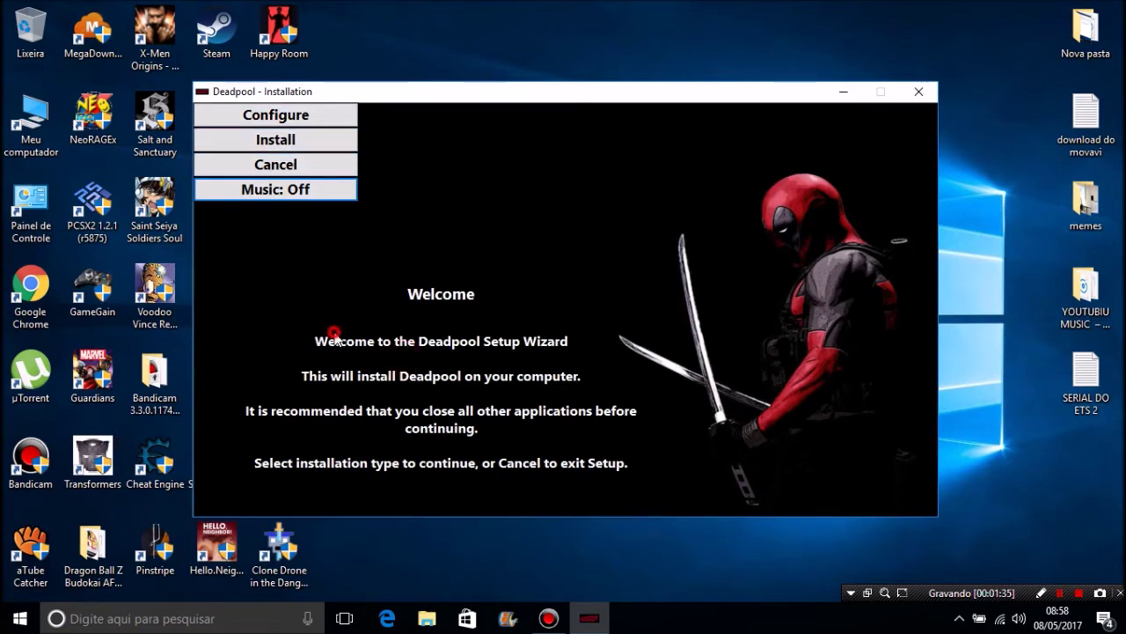
# Enter the installer's configuration and examine the destination folder path on the Destination page.
pyautogui.click(296, 121)
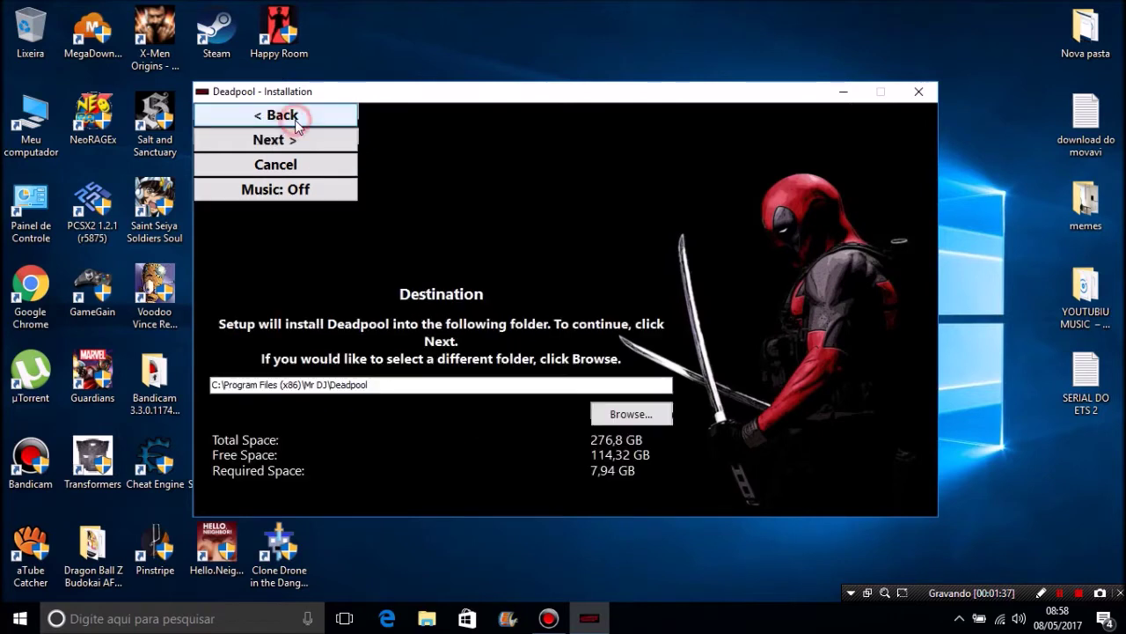
pyautogui.moveTo(430, 384); pyautogui.dragTo(209, 386)
pyautogui.moveTo(393, 386); pyautogui.dragTo(214, 386)
pyautogui.moveTo(387, 388); pyautogui.dragTo(214, 392)
pyautogui.click(372, 385)
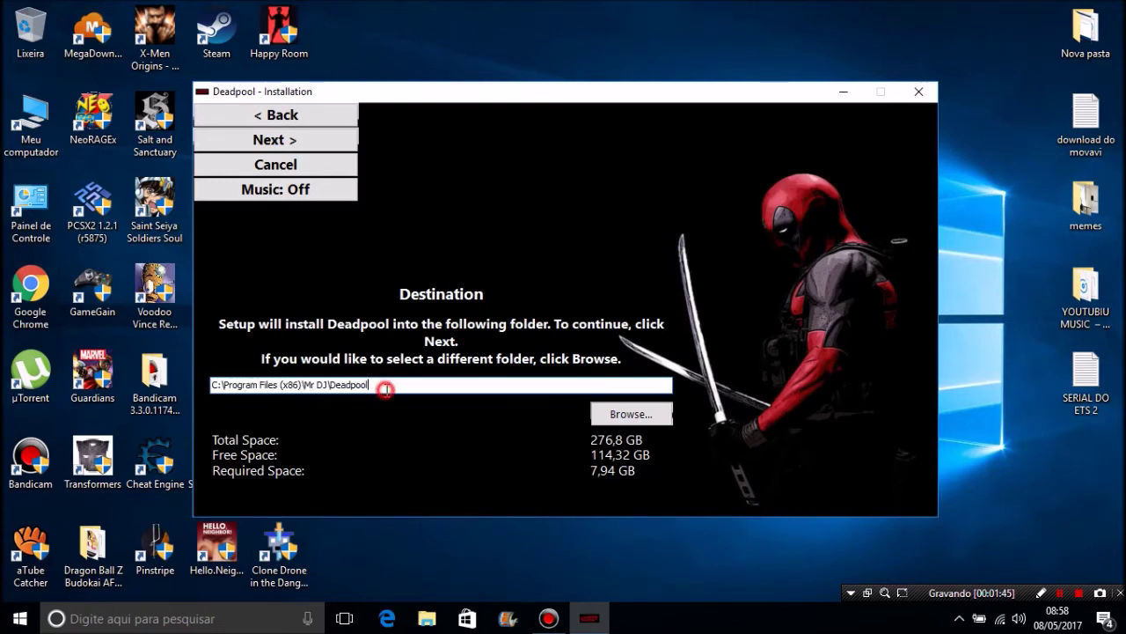
pyautogui.moveTo(372, 385); pyautogui.dragTo(204, 388)
pyautogui.click(422, 388)
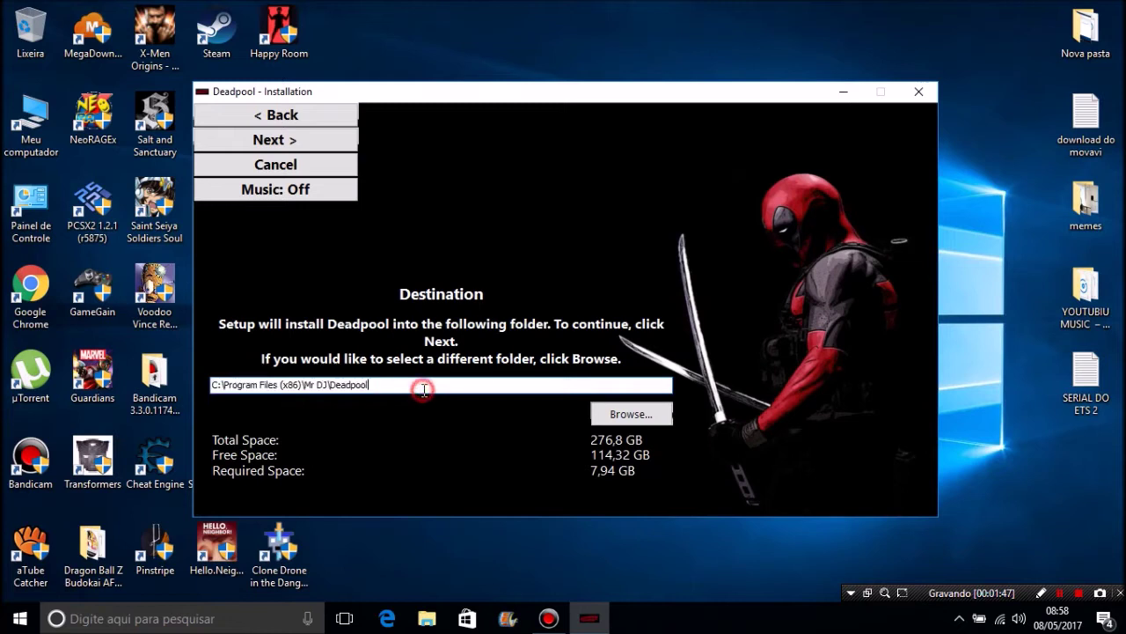
pyautogui.moveTo(390, 387); pyautogui.dragTo(208, 393)
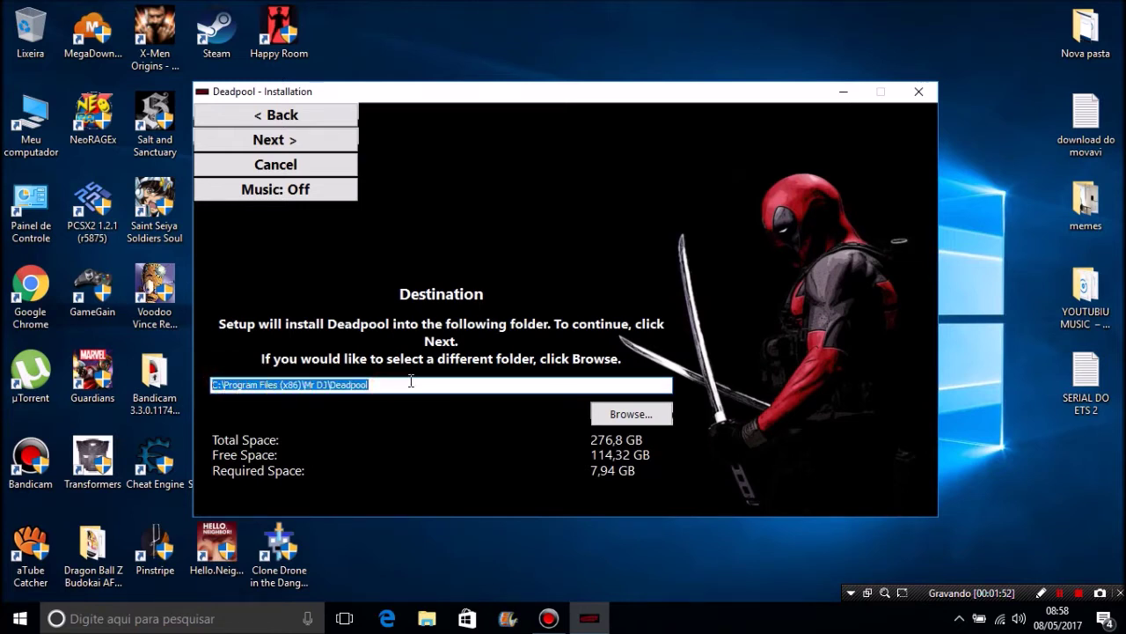
pyautogui.moveTo(400, 387); pyautogui.dragTo(204, 385)
pyautogui.click(393, 385)
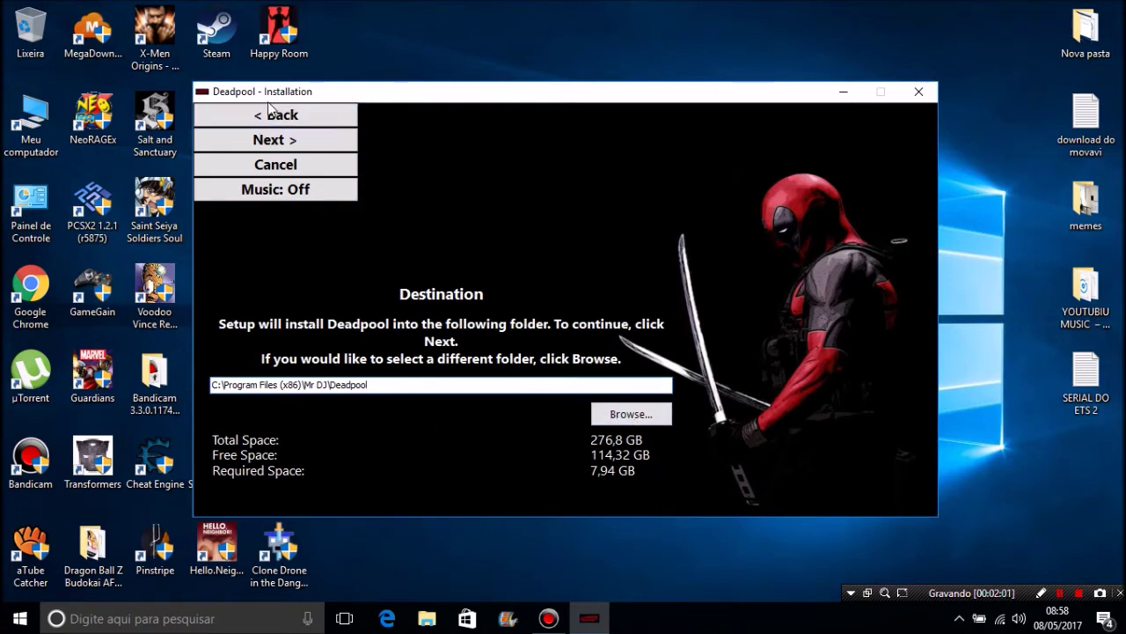
# Advance to the Ready page with the desktop icon, Direct X and Visual C++ options left enabled, and cancel the setup.
pyautogui.click(277, 143)
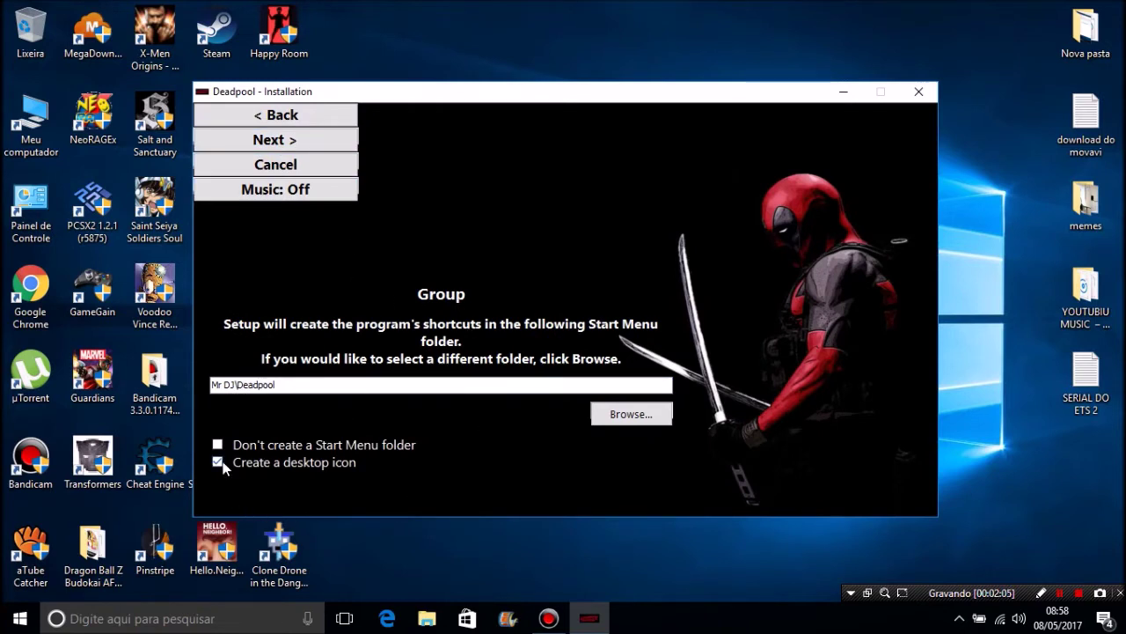
pyautogui.click(270, 139)
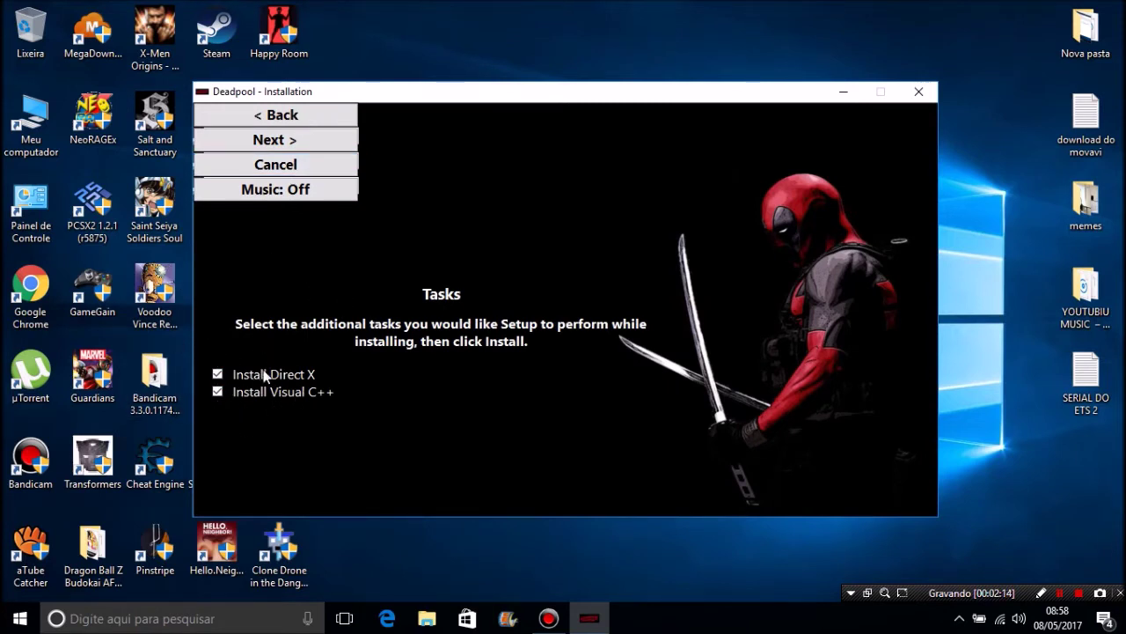
pyautogui.click(280, 142)
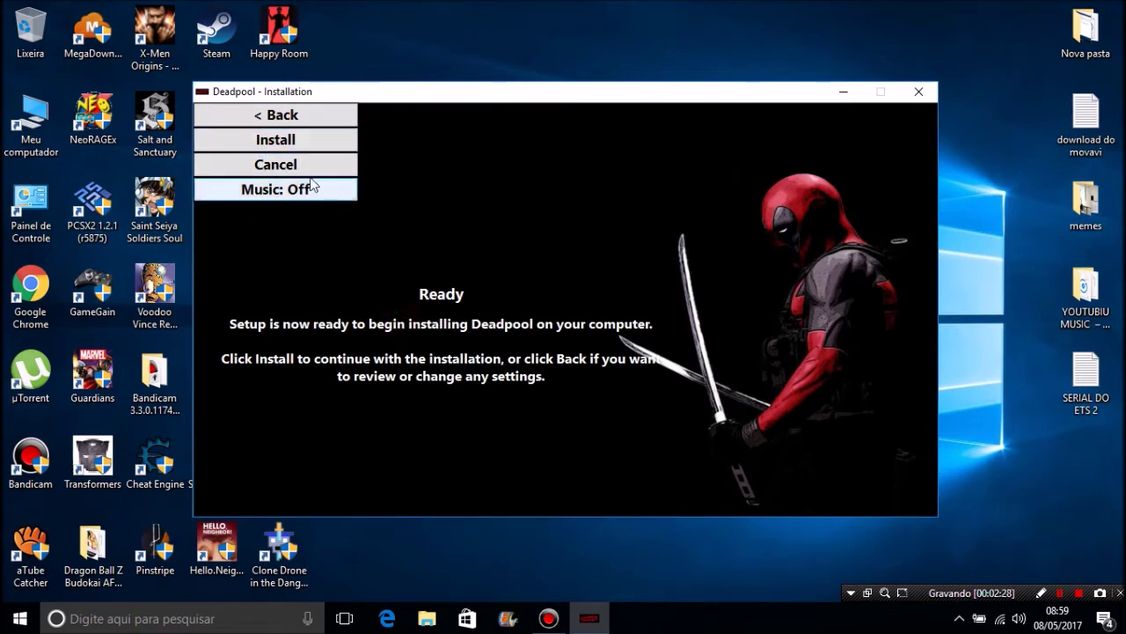
pyautogui.click(264, 167)
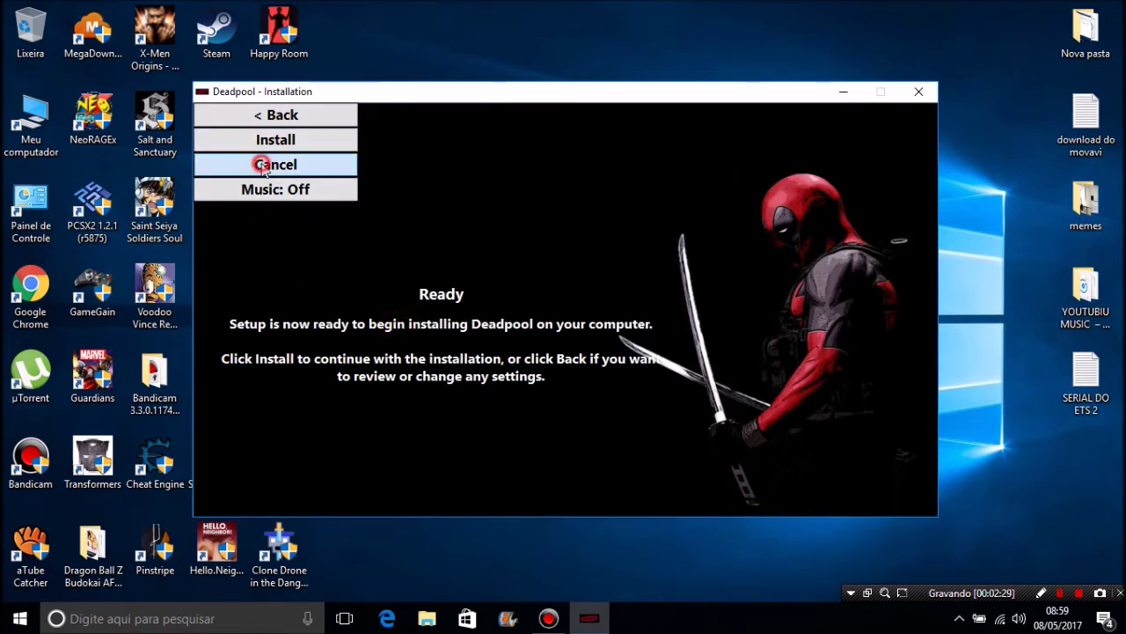
pyautogui.click(636, 417)
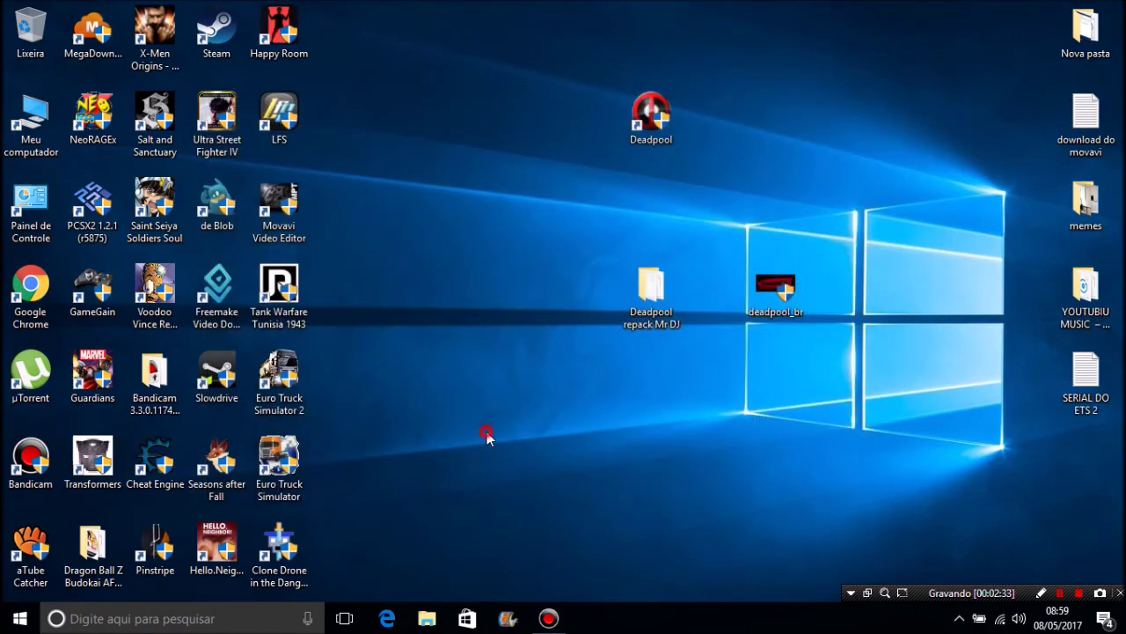
# Rearrange the desktop icons with the Deadpool shortcut and repack folder apart in an upper row and deadpool_br centred below them.
pyautogui.moveTo(628, 136); pyautogui.dragTo(537, 116)
pyautogui.moveTo(666, 327); pyautogui.dragTo(748, 128)
pyautogui.moveTo(782, 299); pyautogui.dragTo(620, 306)
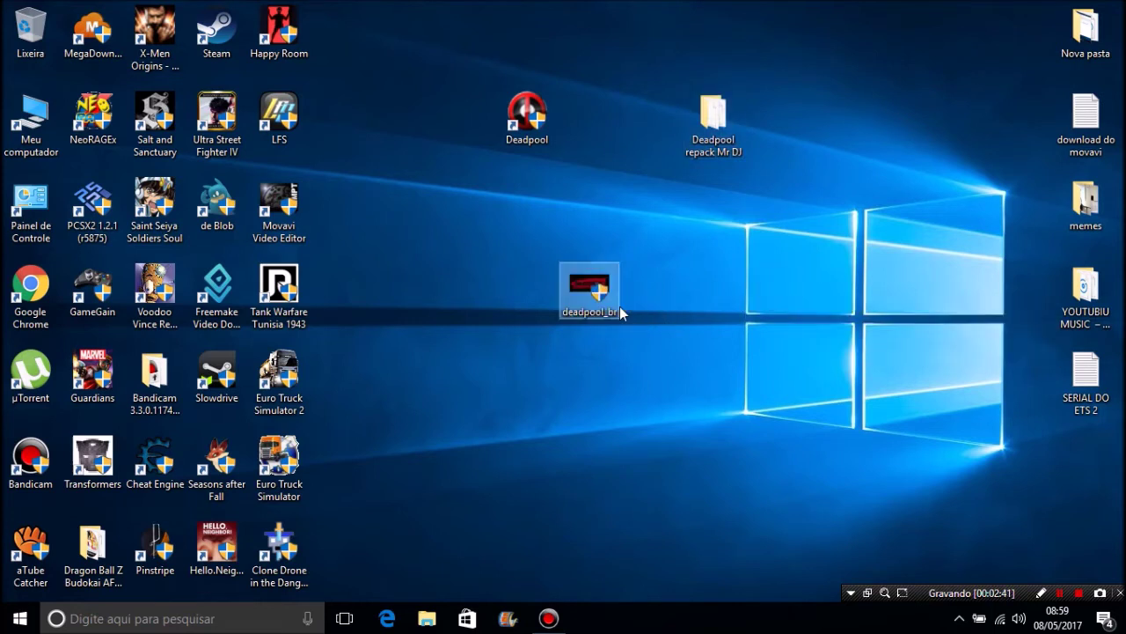
# Run deadpool_br as administrator and advance through the translation installer's welcome, information and credits pages.
pyautogui.rightClick(574, 303)
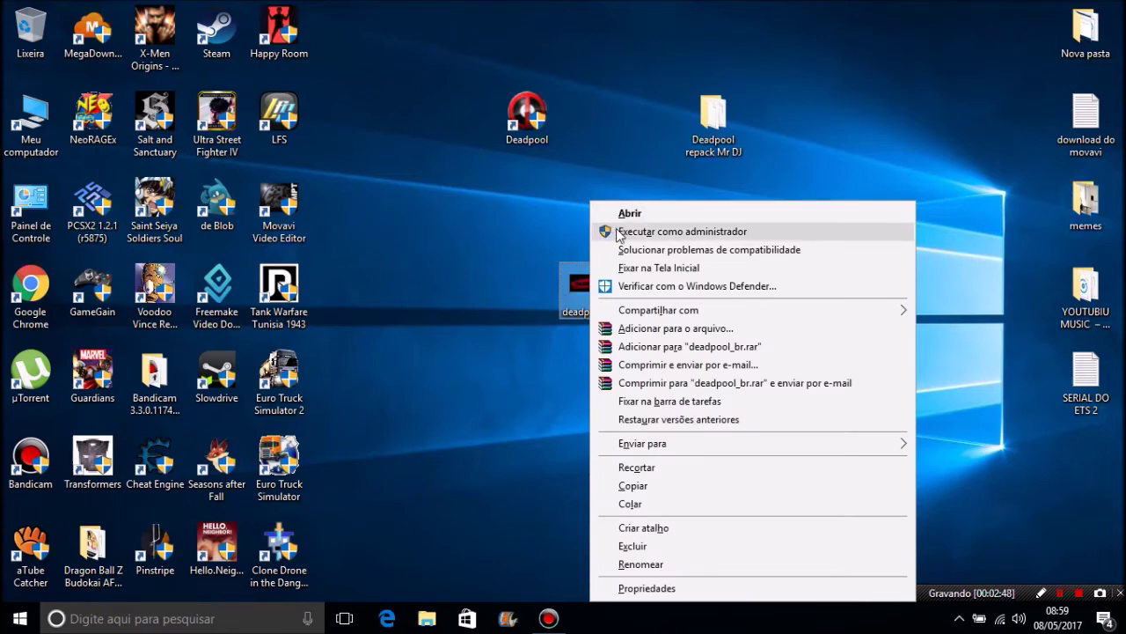
pyautogui.click(651, 232)
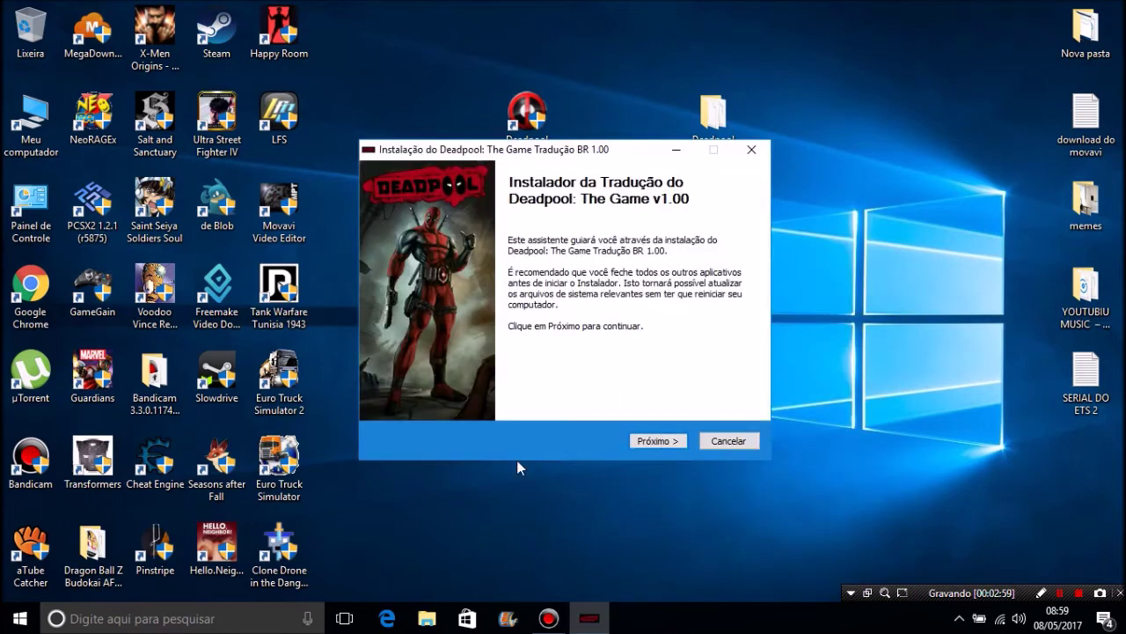
pyautogui.click(651, 440)
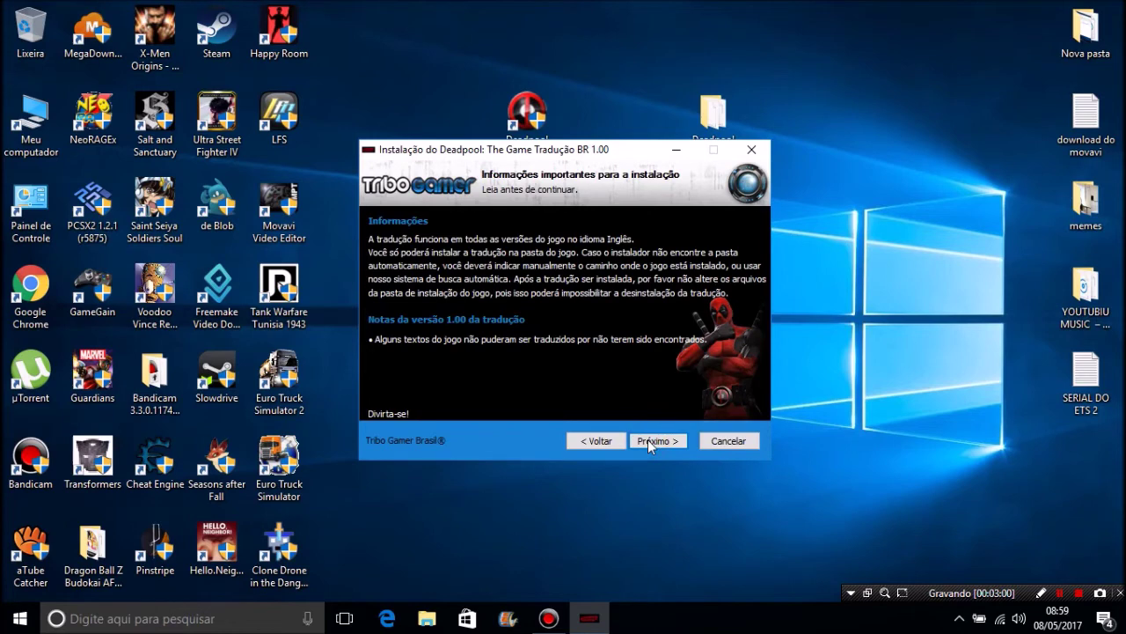
pyautogui.click(651, 440)
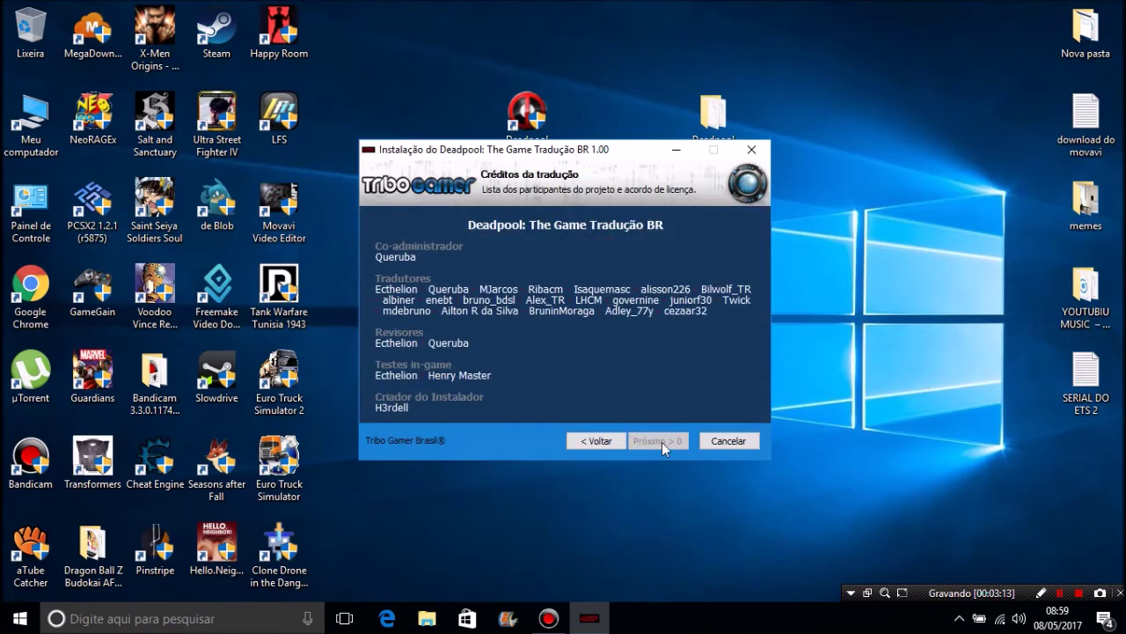
pyautogui.click(662, 442)
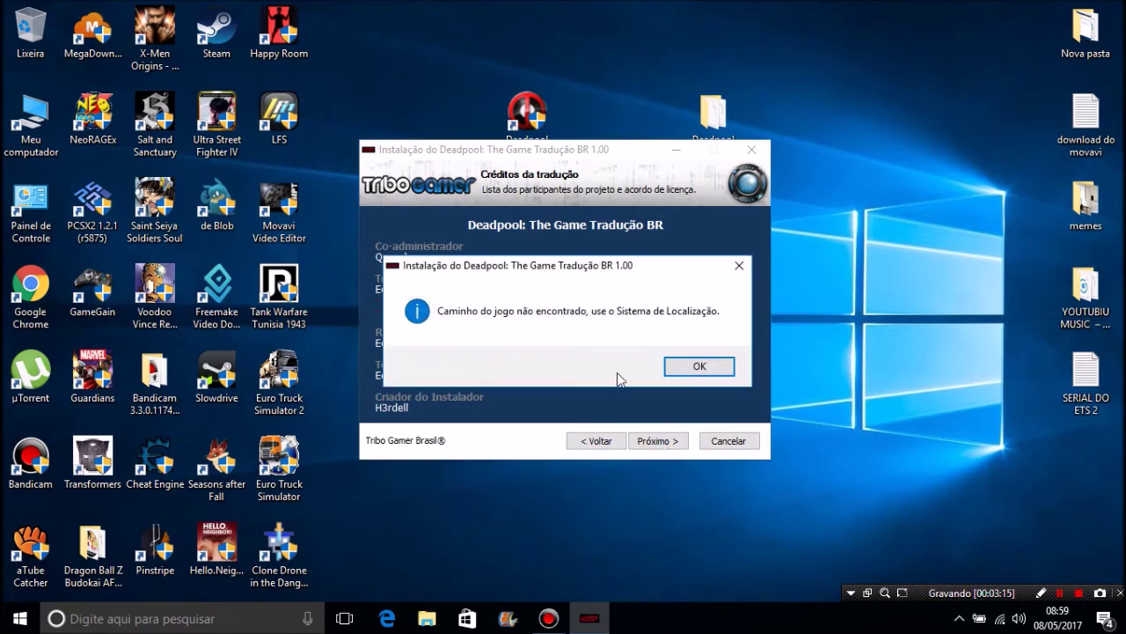
# Dismiss the missing game path notice and start a manual search for DP.exe in the translation installer.
pyautogui.click(549, 273)
pyautogui.moveTo(549, 273); pyautogui.dragTo(552, 258)
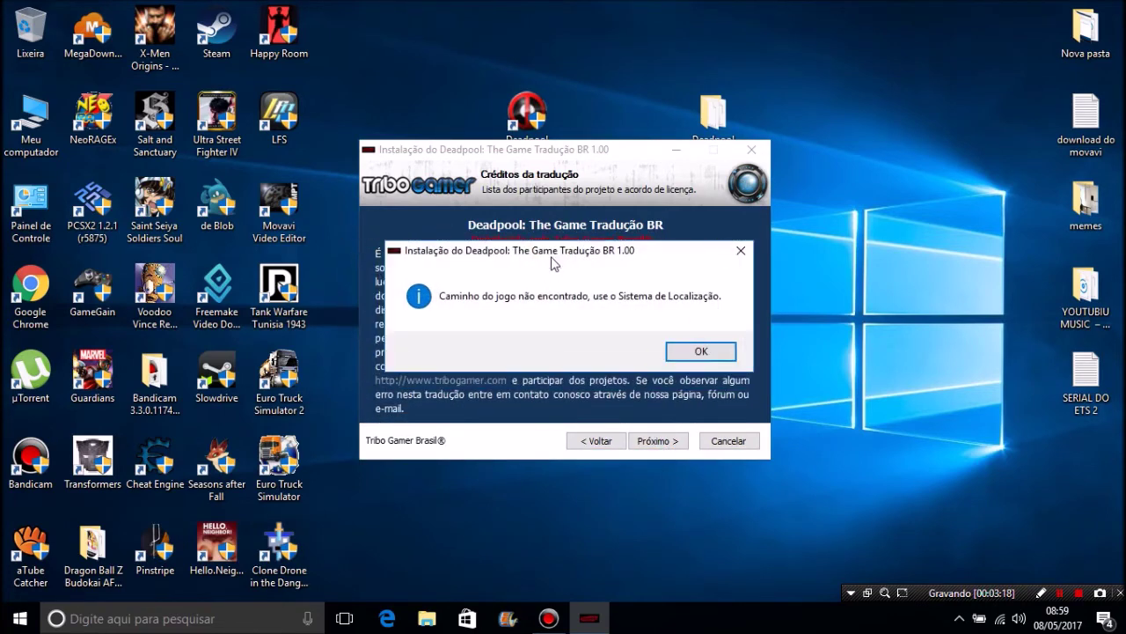
pyautogui.click(697, 354)
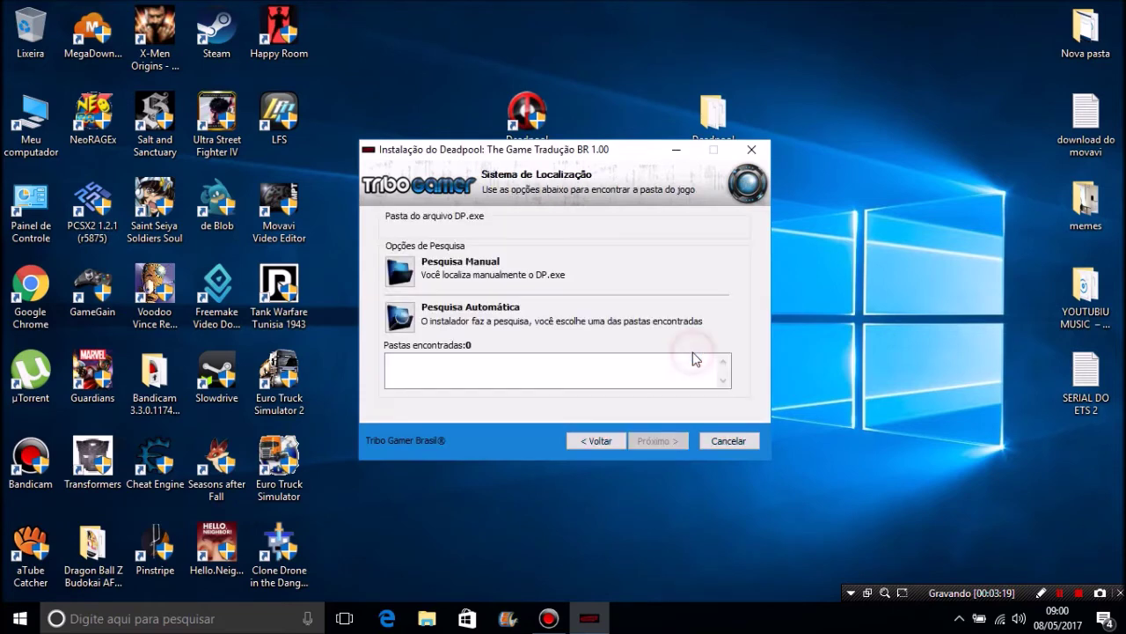
pyautogui.click(400, 272)
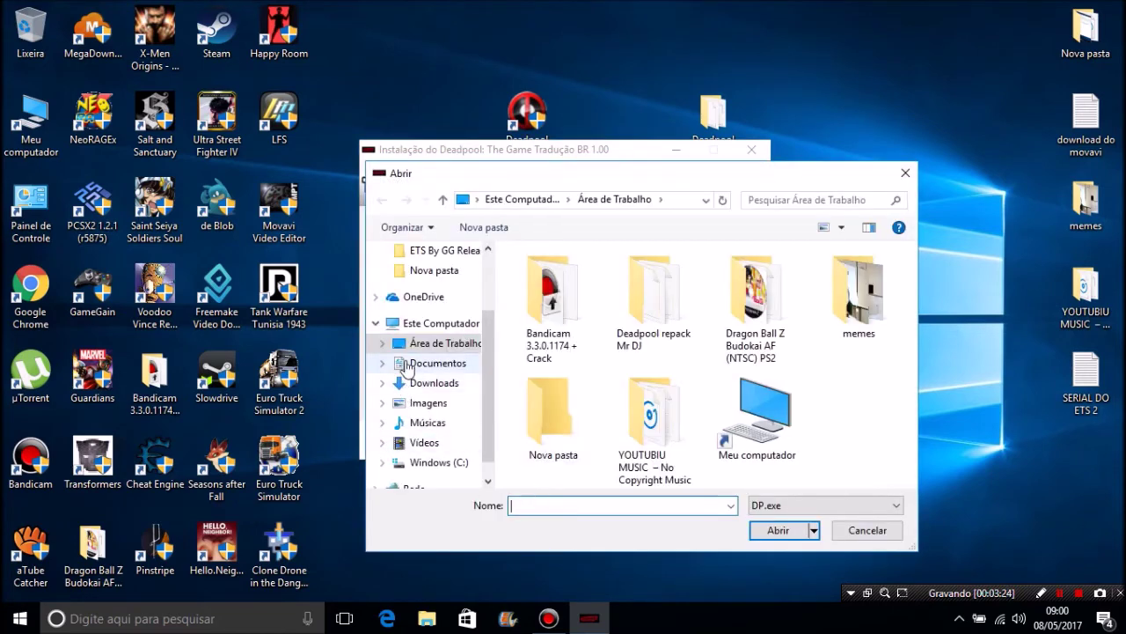
# Browse to the Program Files (x86) folder on the Windows (C:) drive.
pyautogui.click(440, 323)
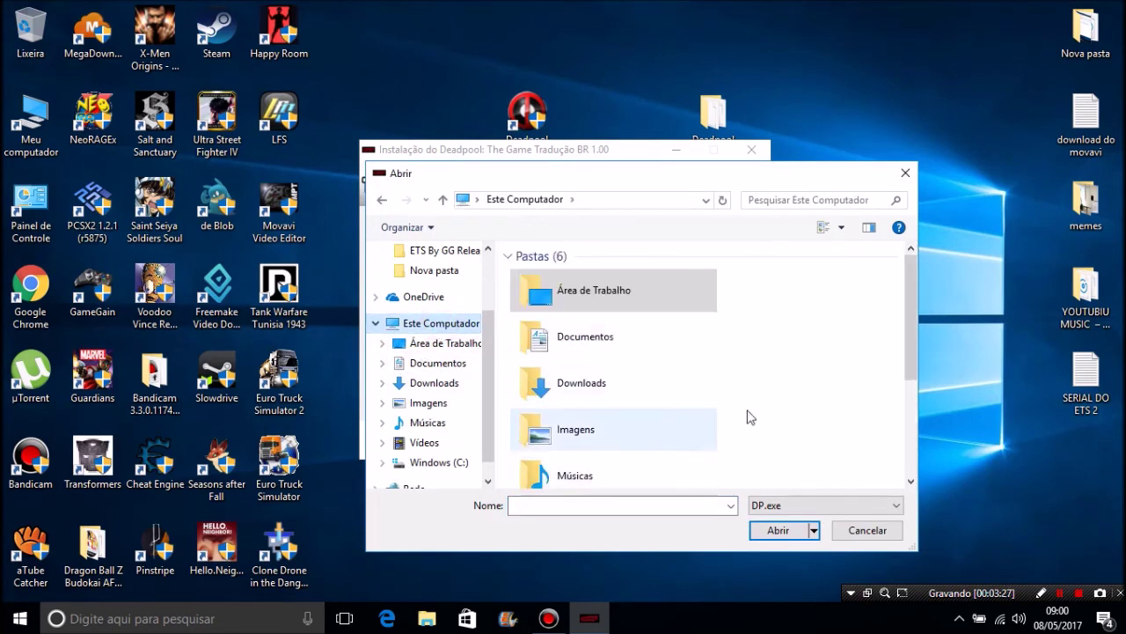
pyautogui.moveTo(908, 324); pyautogui.dragTo(911, 431)
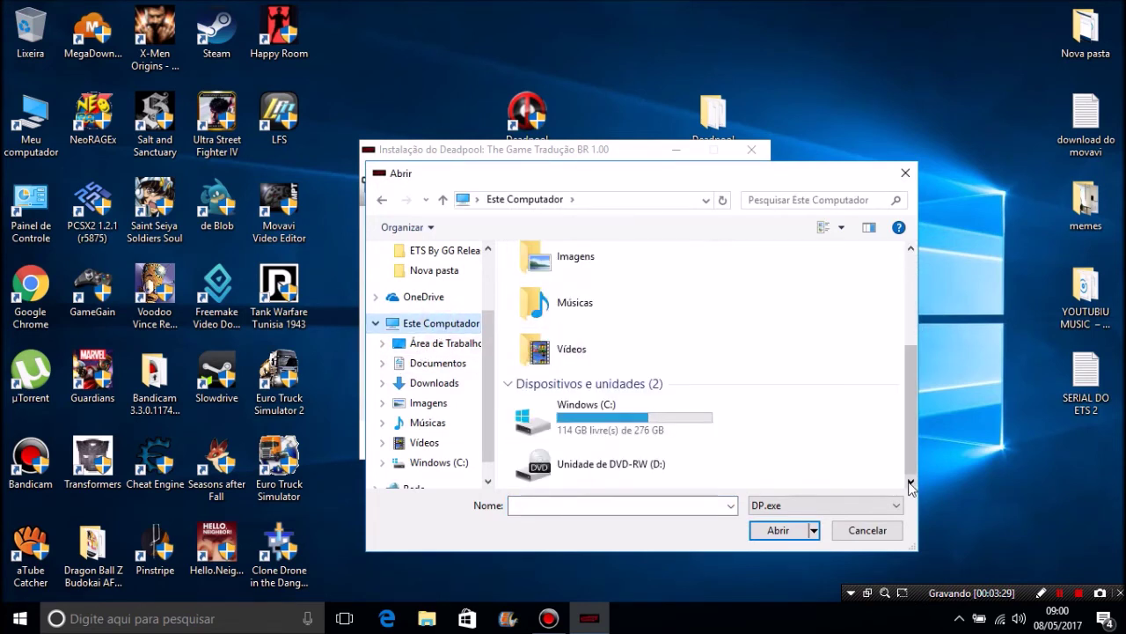
pyautogui.doubleClick(583, 411)
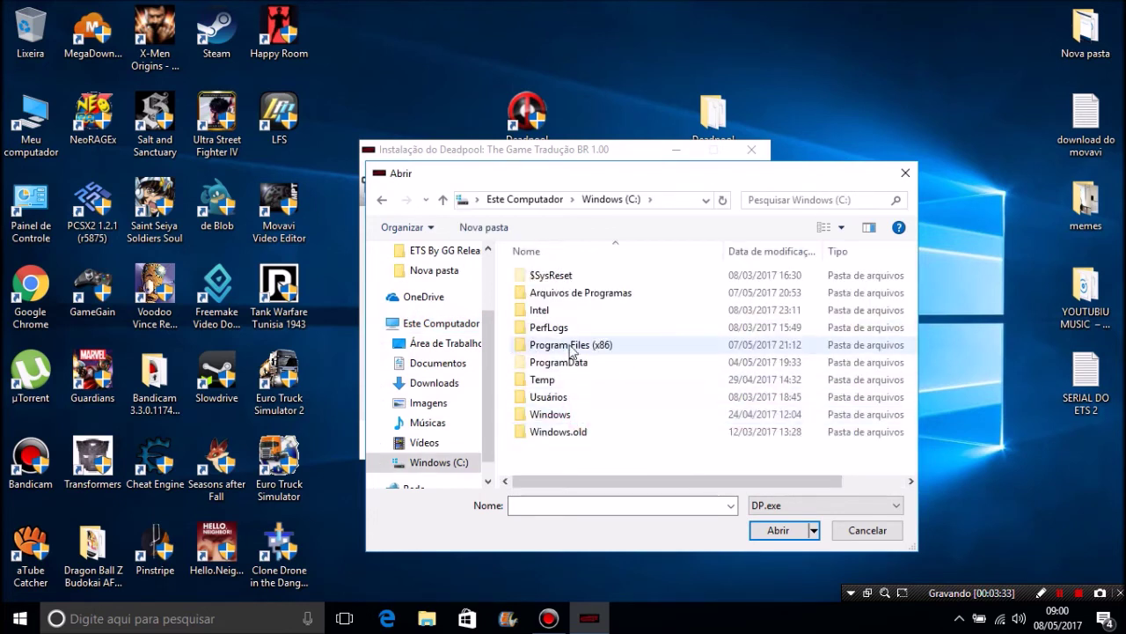
pyautogui.click(583, 293)
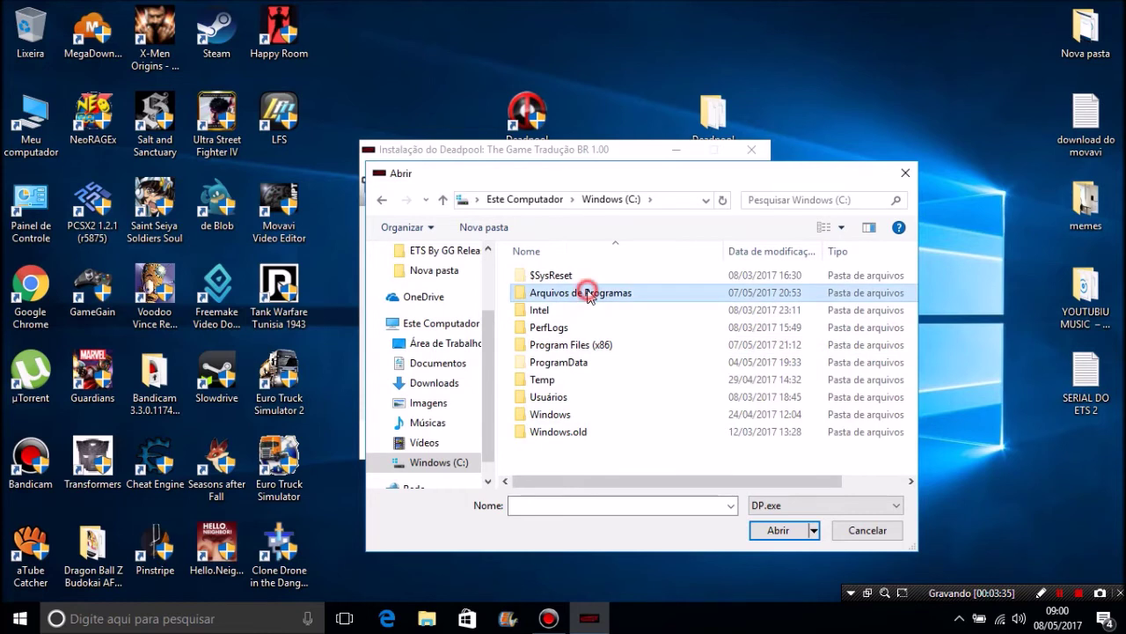
pyautogui.click(638, 350)
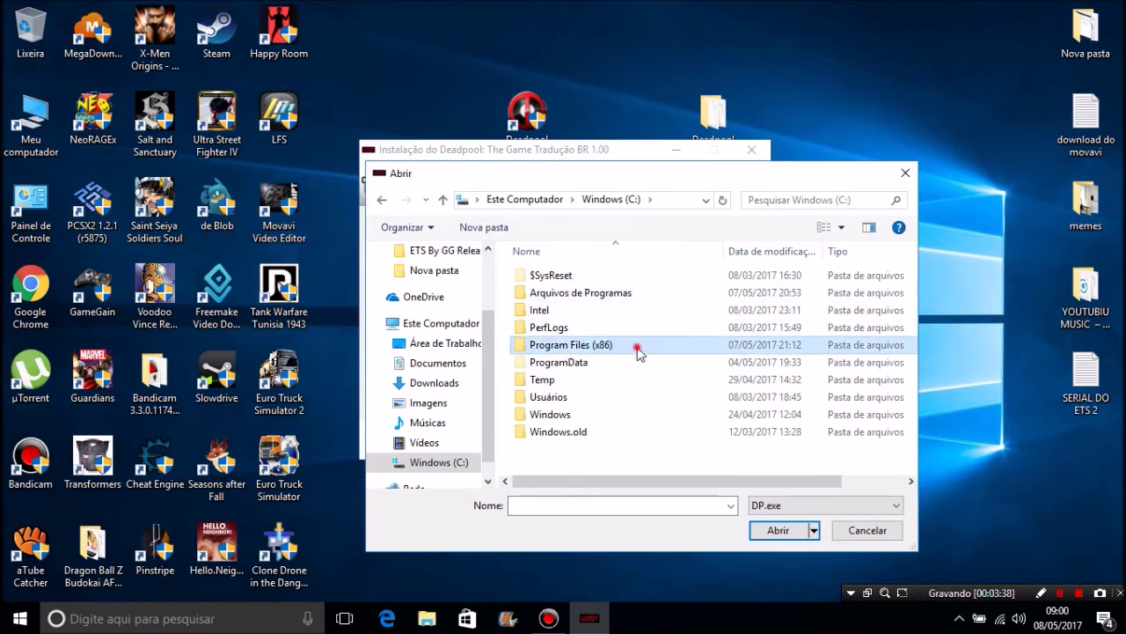
pyautogui.doubleClick(582, 347)
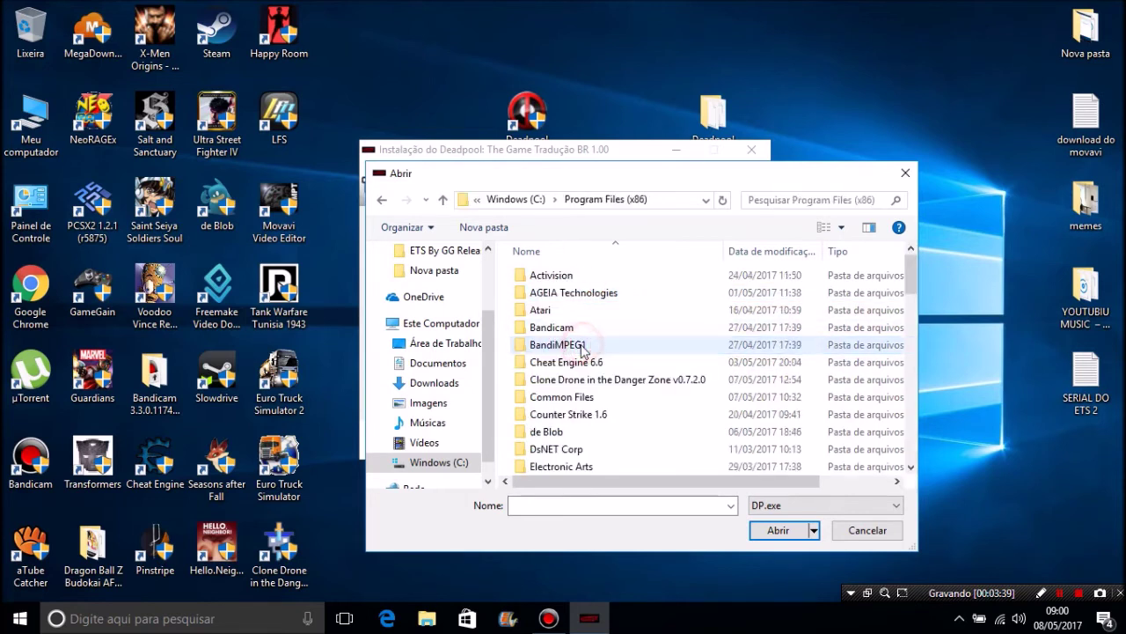
# Go into Mr DJ, Deadpool and Binaries, and choose the DP application as the game file.
pyautogui.click(572, 434)
pyautogui.write('mi')
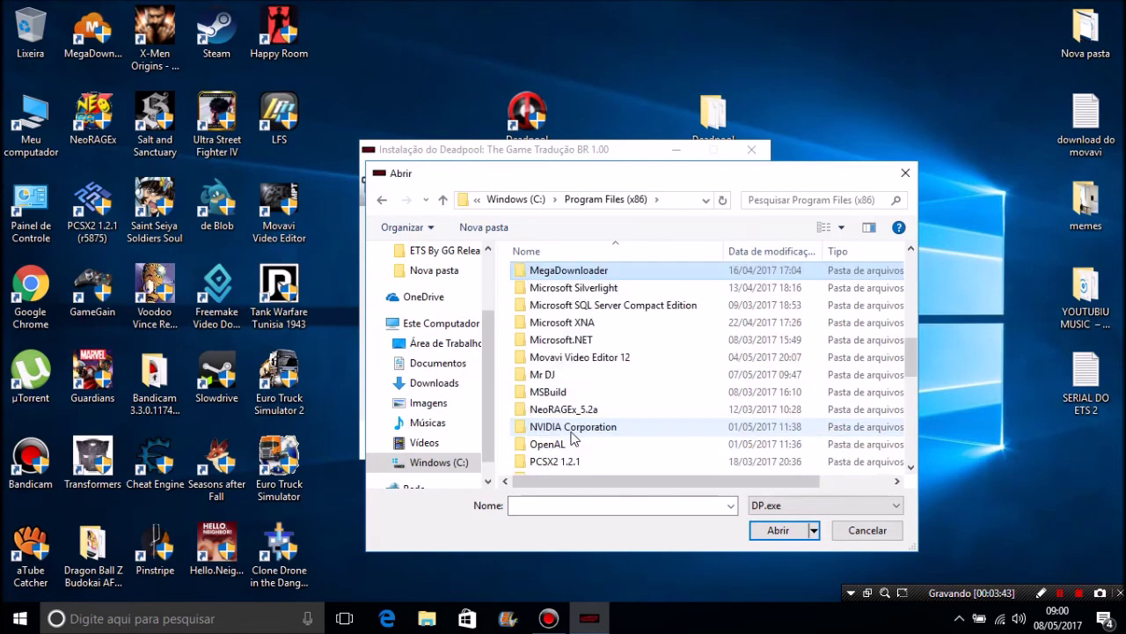
pyautogui.click(542, 376)
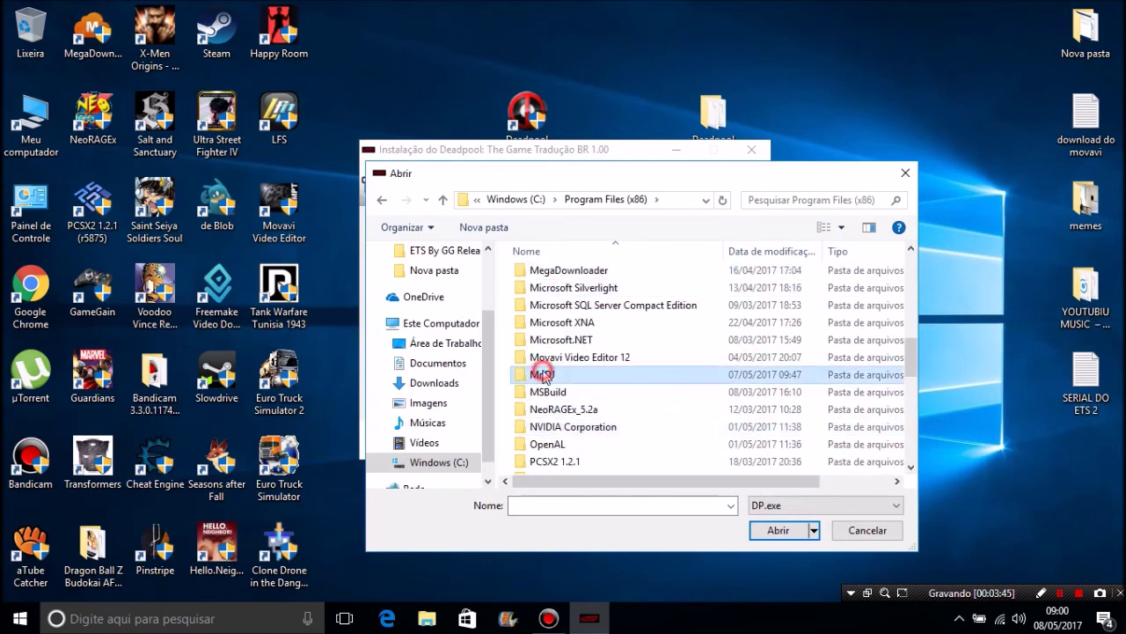
pyautogui.doubleClick(542, 377)
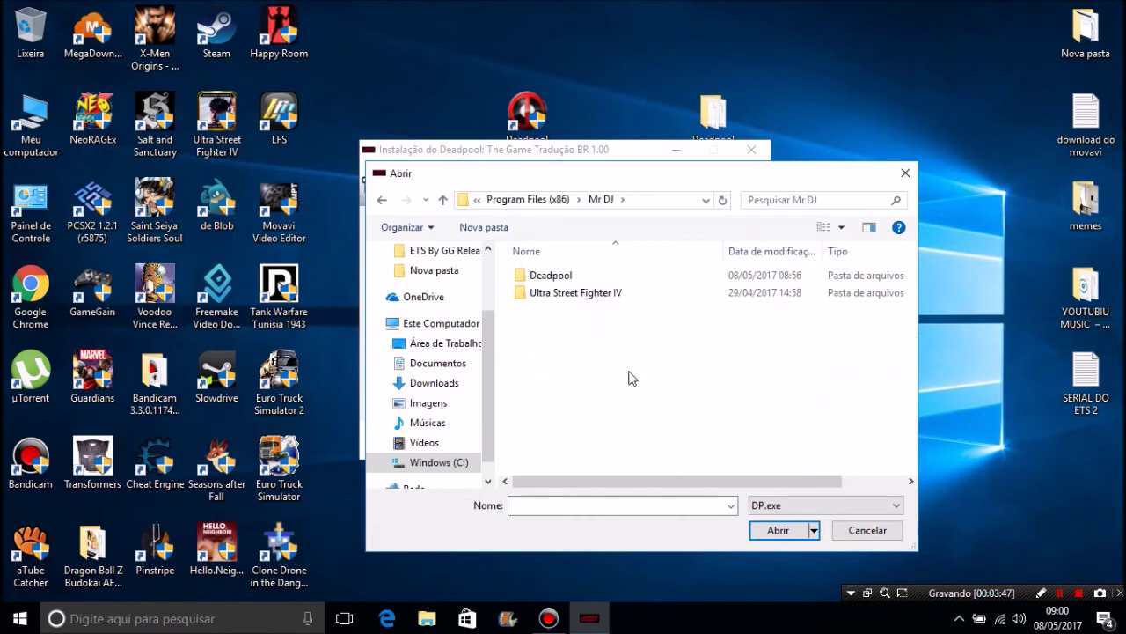
pyautogui.doubleClick(565, 278)
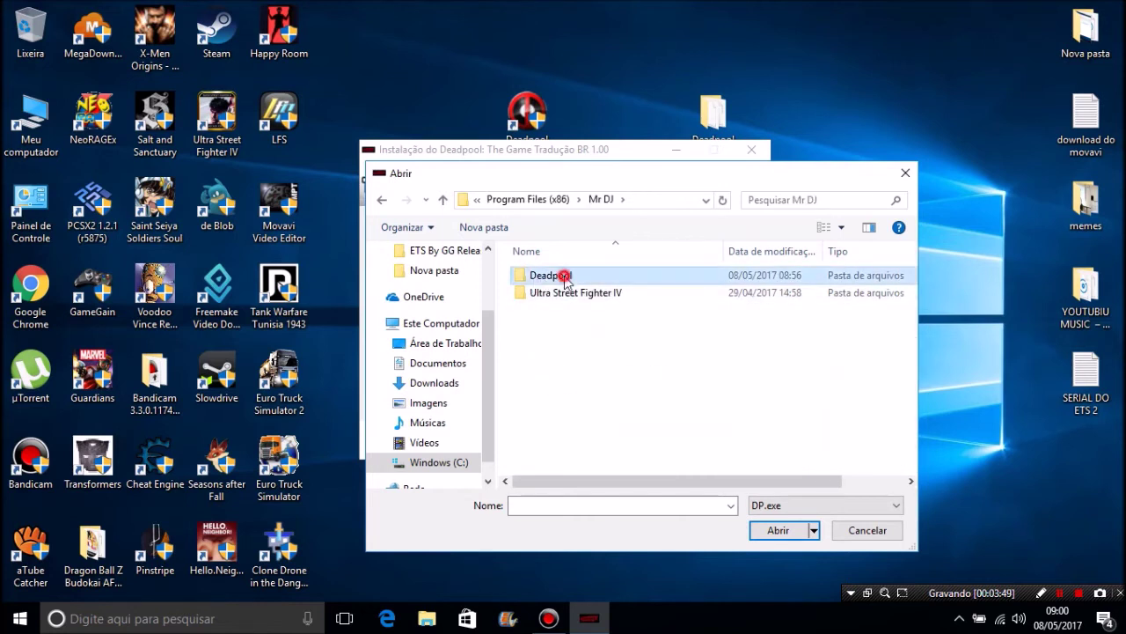
pyautogui.doubleClick(579, 276)
pyautogui.click(546, 275)
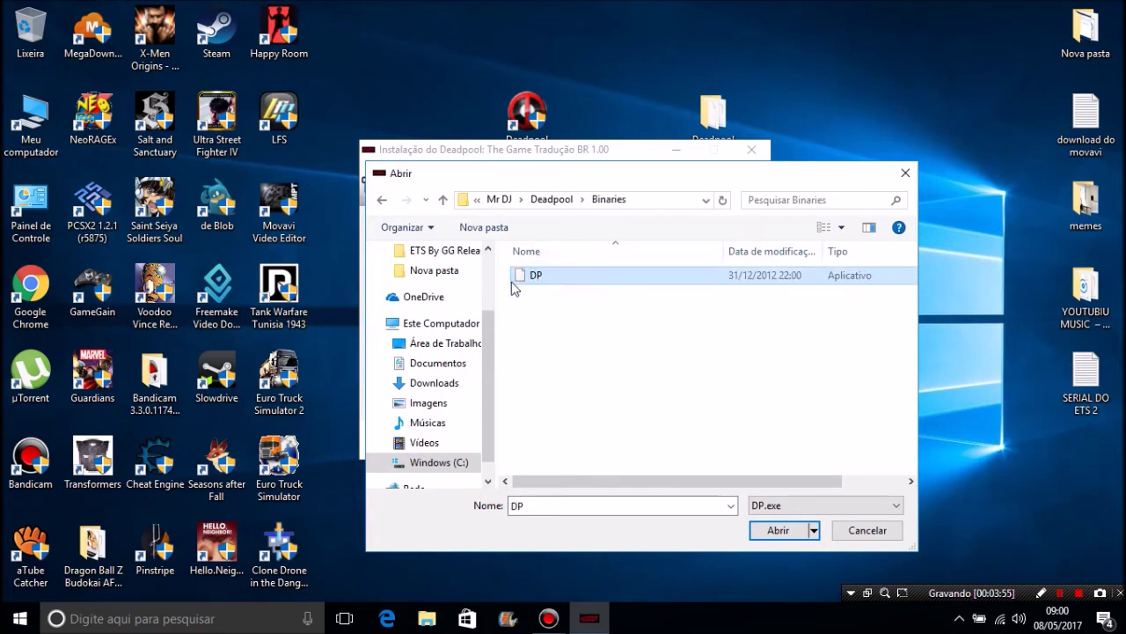
pyautogui.click(776, 530)
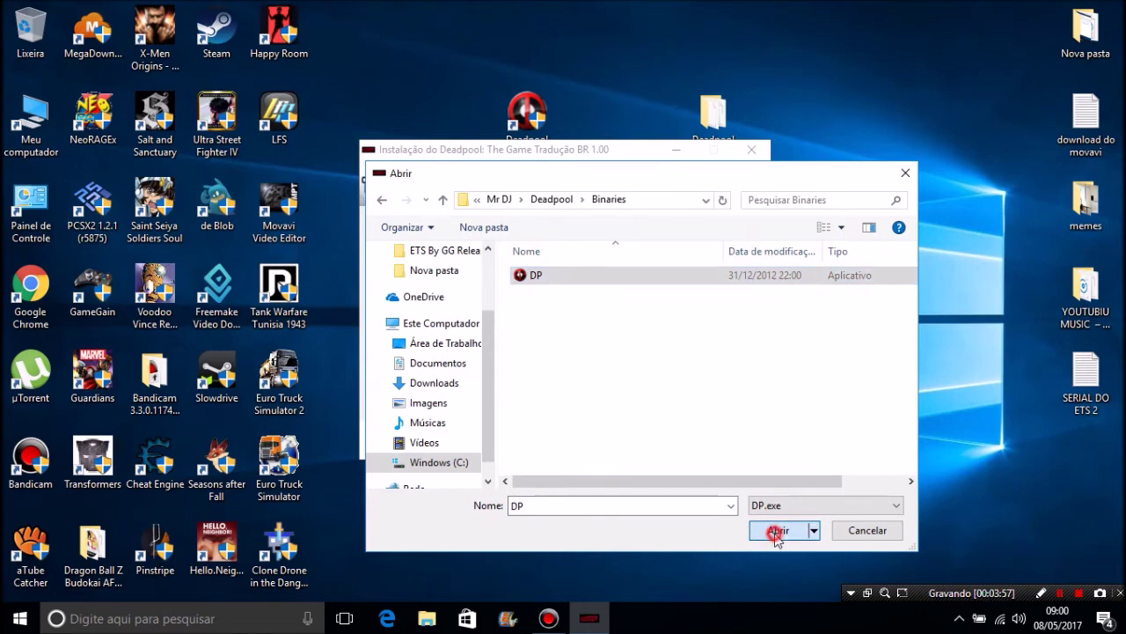
# Install the translation into C:\Program Files (x86)\Mr DJ\Deadpool and finish without launching the game or showing technical details.
pyautogui.click(656, 442)
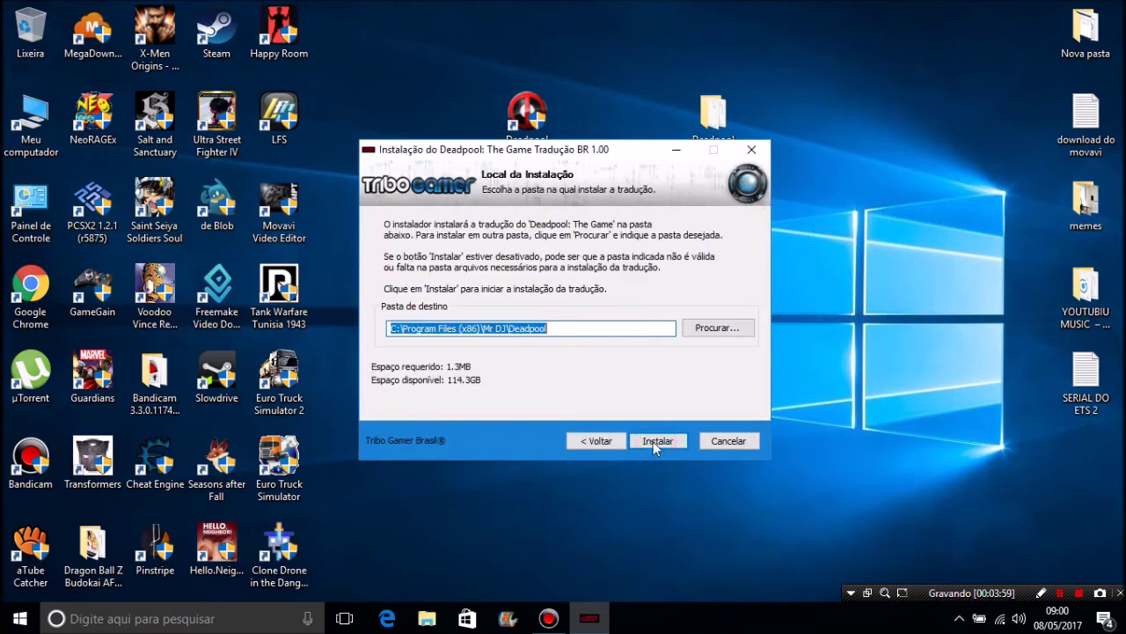
pyautogui.click(655, 441)
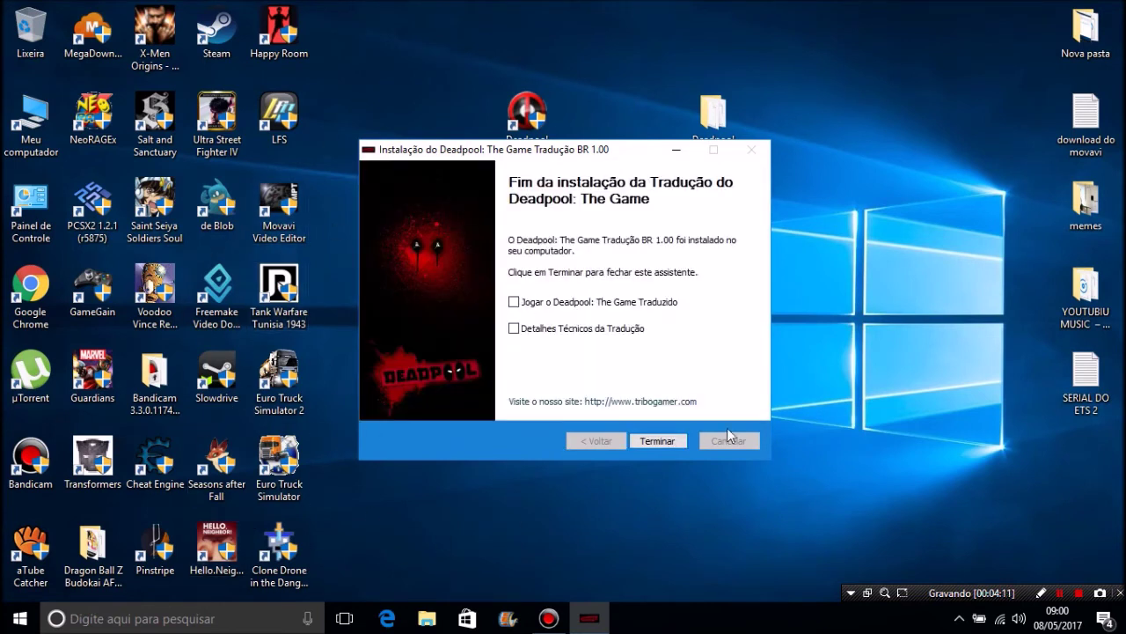
pyautogui.click(668, 442)
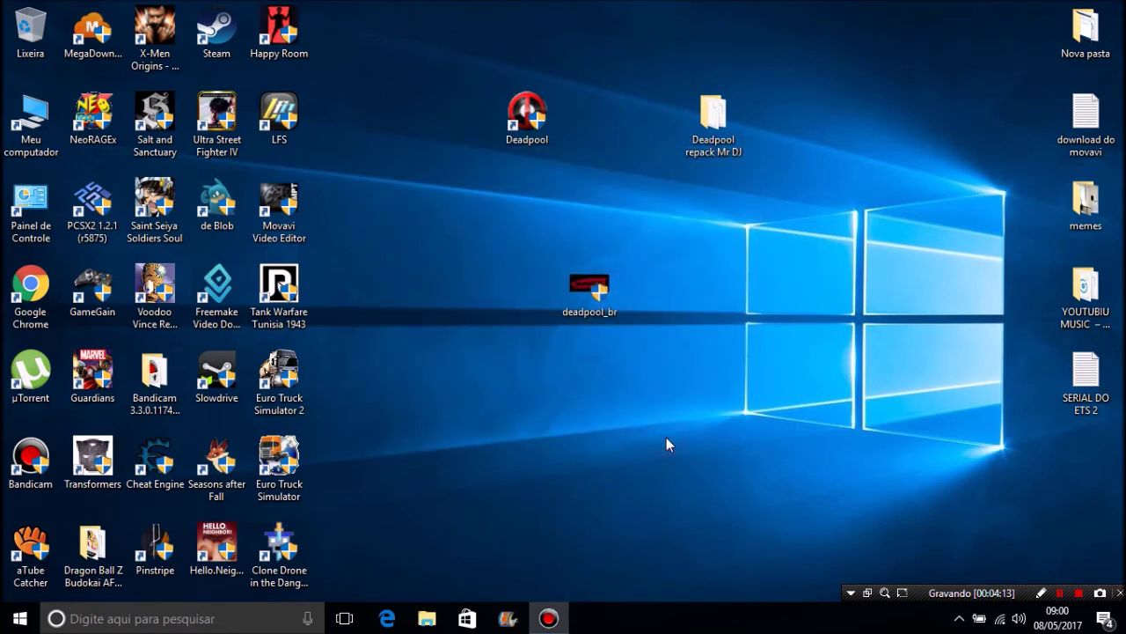
# Place deadpool_br to the right of the Deadpool repack folder and move the Deadpool shortcut down to the middle of the desktop.
pyautogui.moveTo(616, 290); pyautogui.dragTo(865, 137)
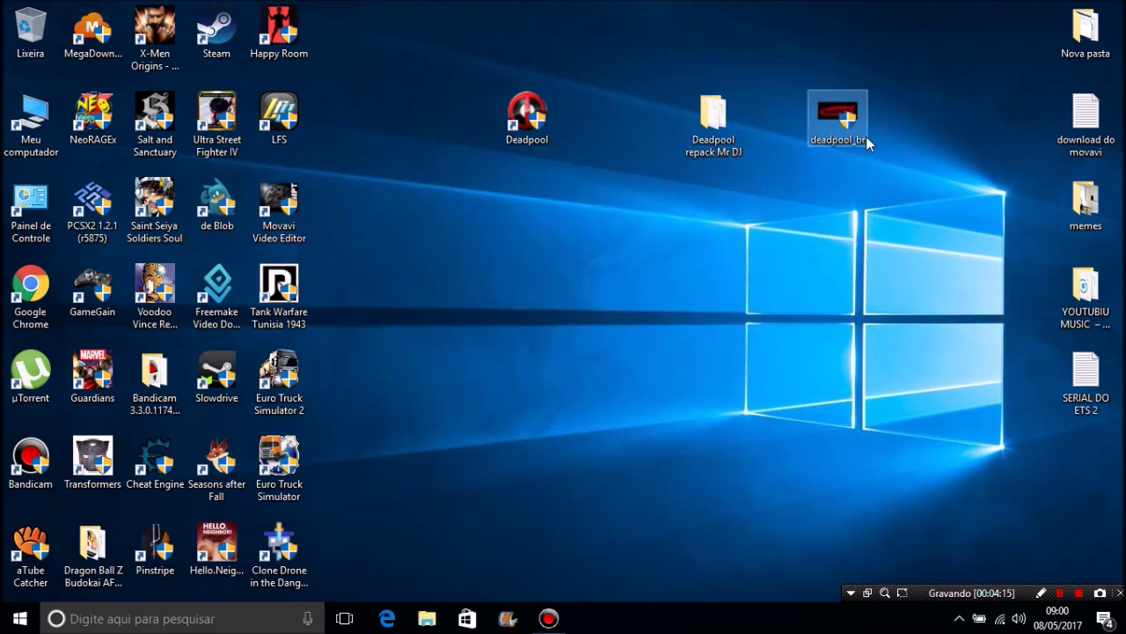
pyautogui.click(693, 236)
pyautogui.moveTo(545, 138); pyautogui.dragTo(545, 310)
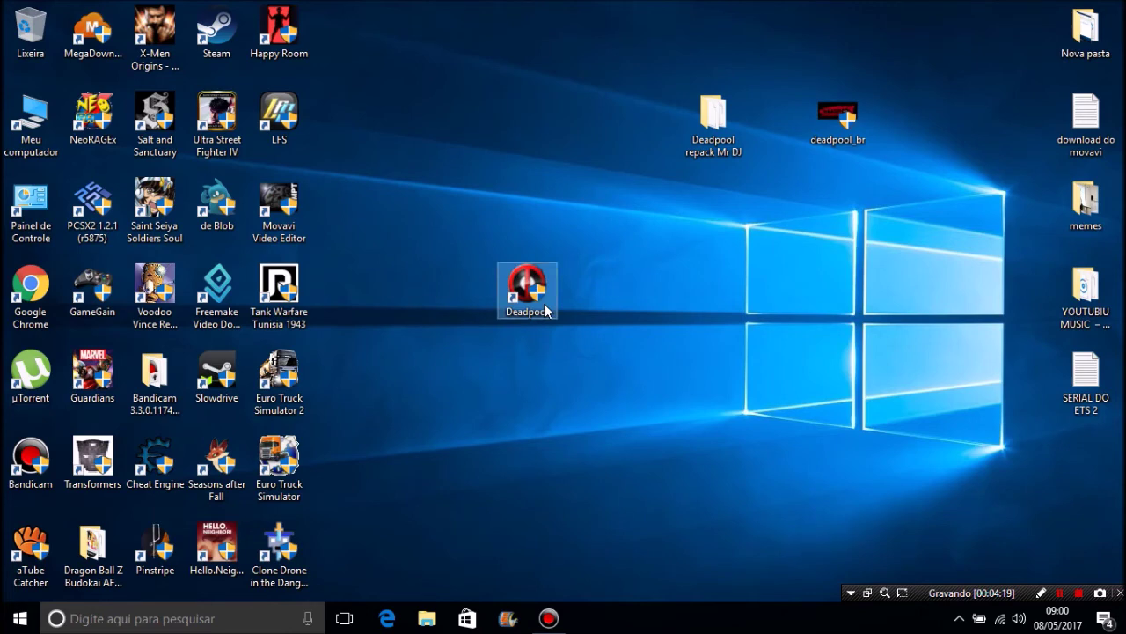
# Open the Deadpool shortcut's compatibility properties and turn "Executar este programa como administrador" off and on again.
pyautogui.rightClick(544, 310)
pyautogui.click(602, 586)
pyautogui.click(747, 211)
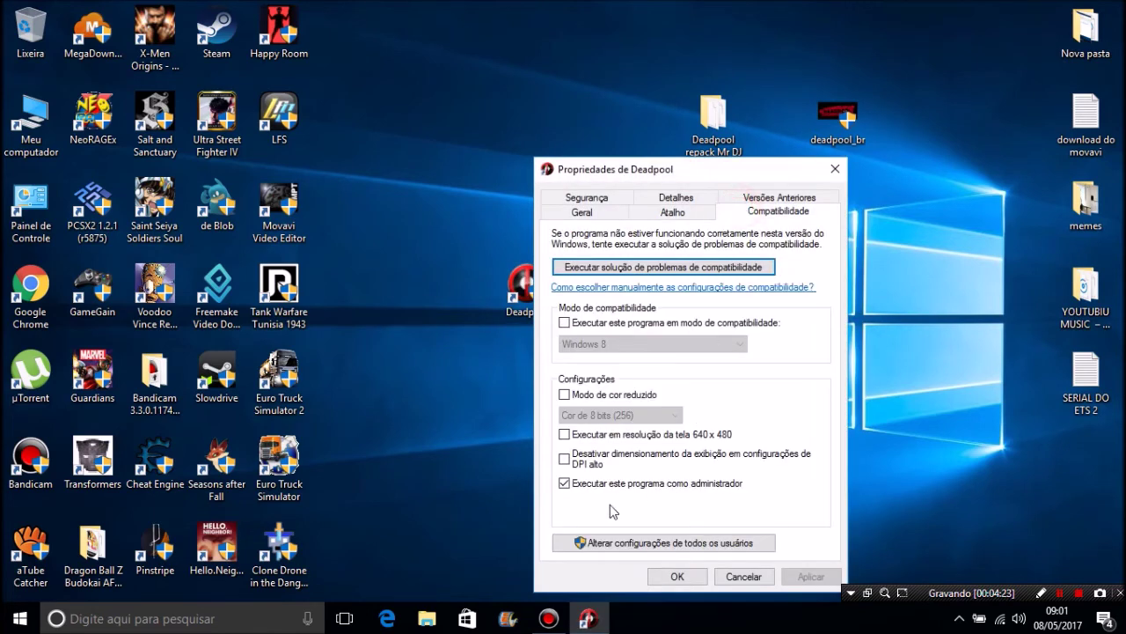
pyautogui.click(564, 483)
pyautogui.click(564, 484)
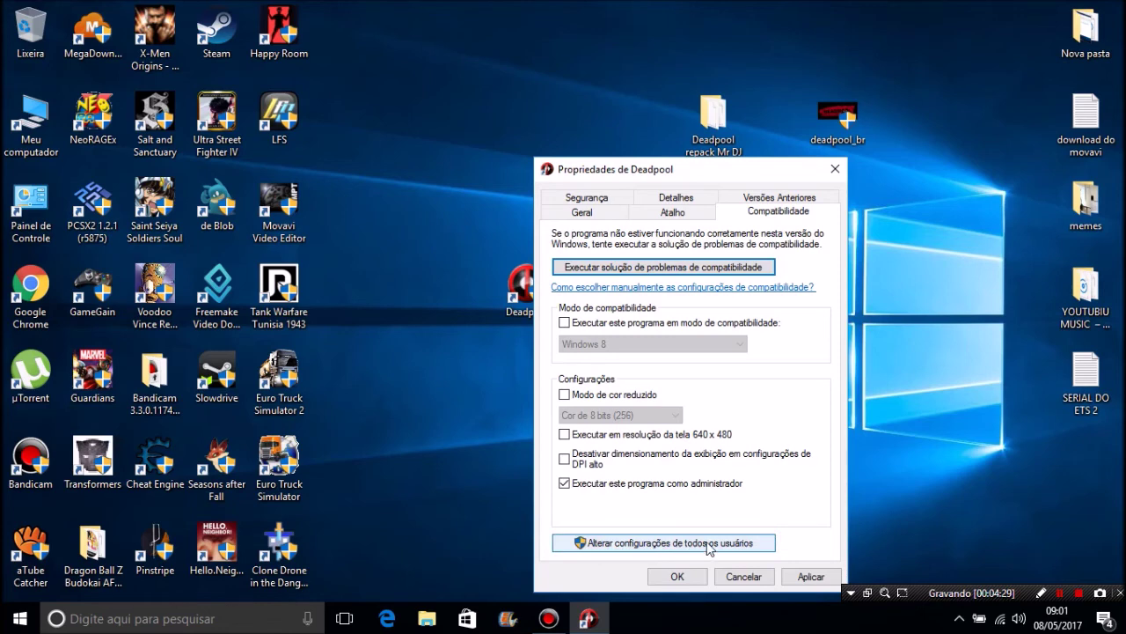
# Enable running Deadpool as administrator for all users, then apply and close both properties dialogs.
pyautogui.click(622, 546)
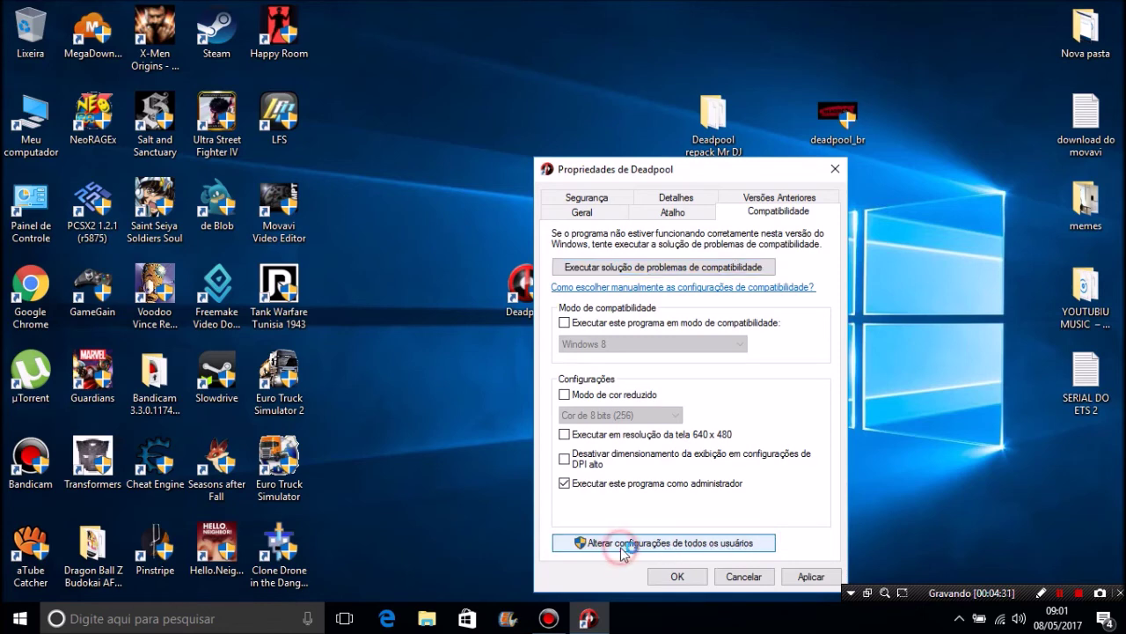
pyautogui.click(648, 487)
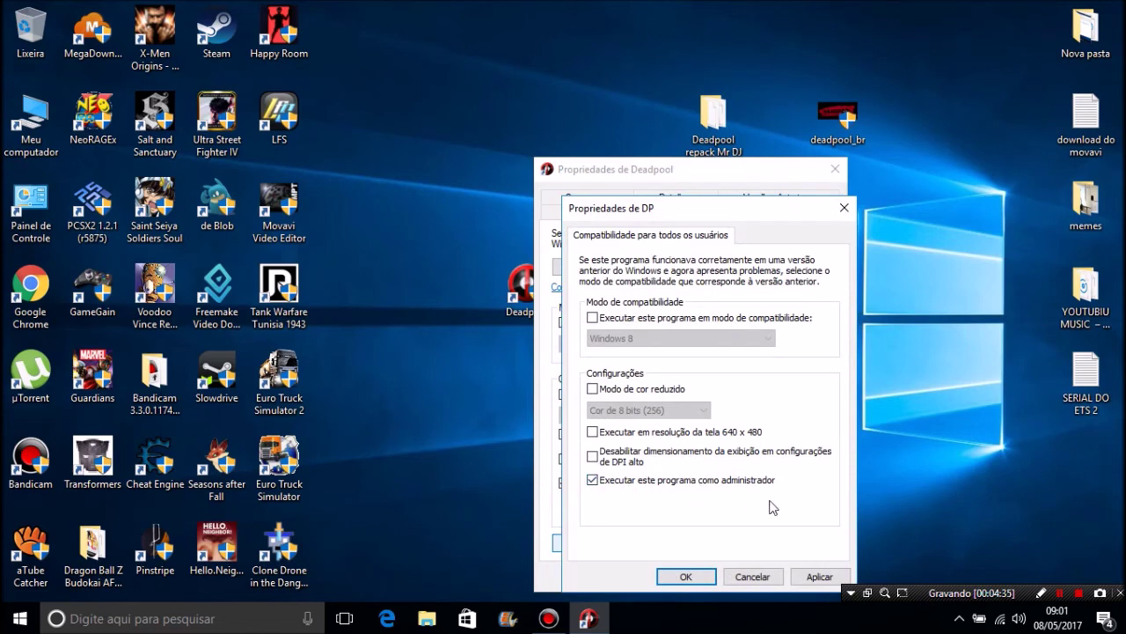
pyautogui.click(819, 577)
pyautogui.click(689, 577)
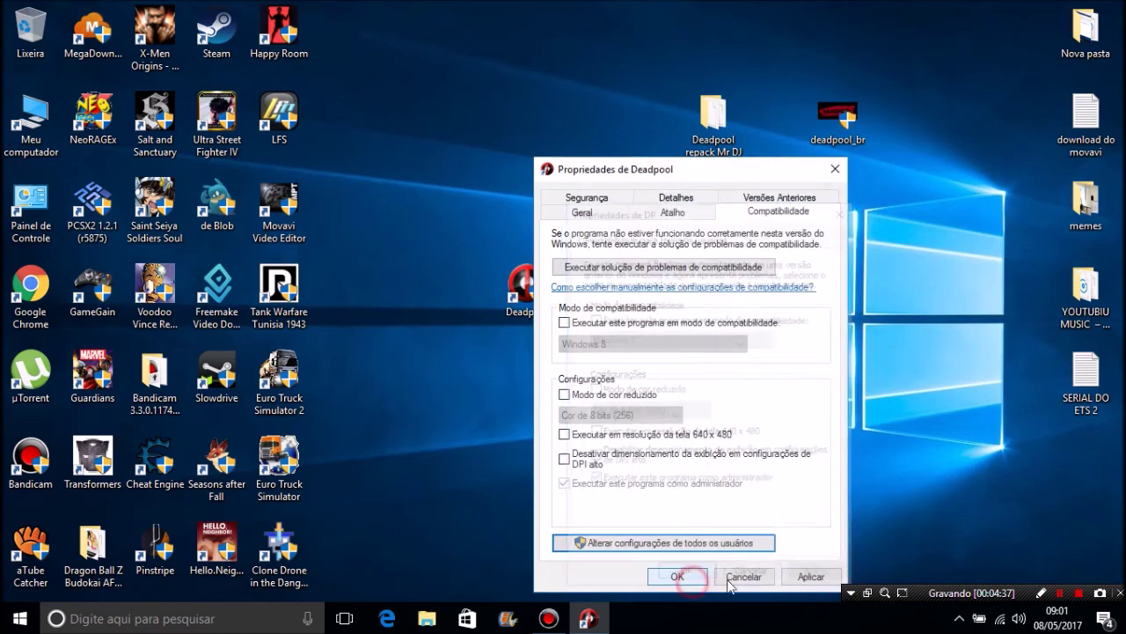
pyautogui.click(810, 577)
pyautogui.click(678, 576)
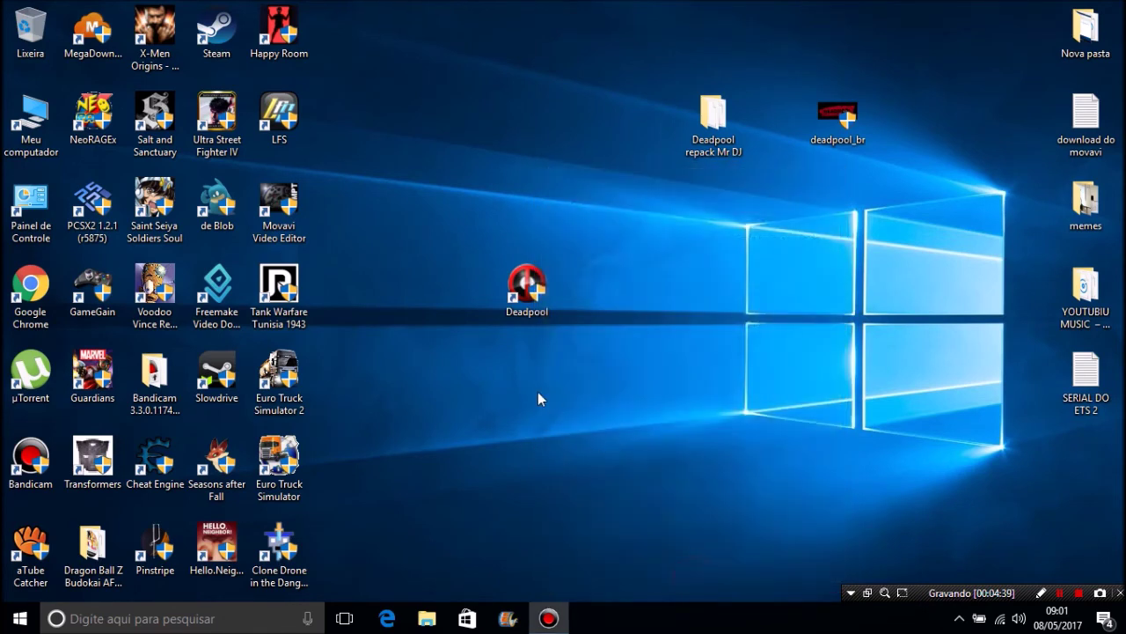
# Move the Deadpool shortcut into the first row of desktop icons, beside Happy Room.
pyautogui.moveTo(526, 281); pyautogui.dragTo(340, 31)
pyautogui.click(476, 265)
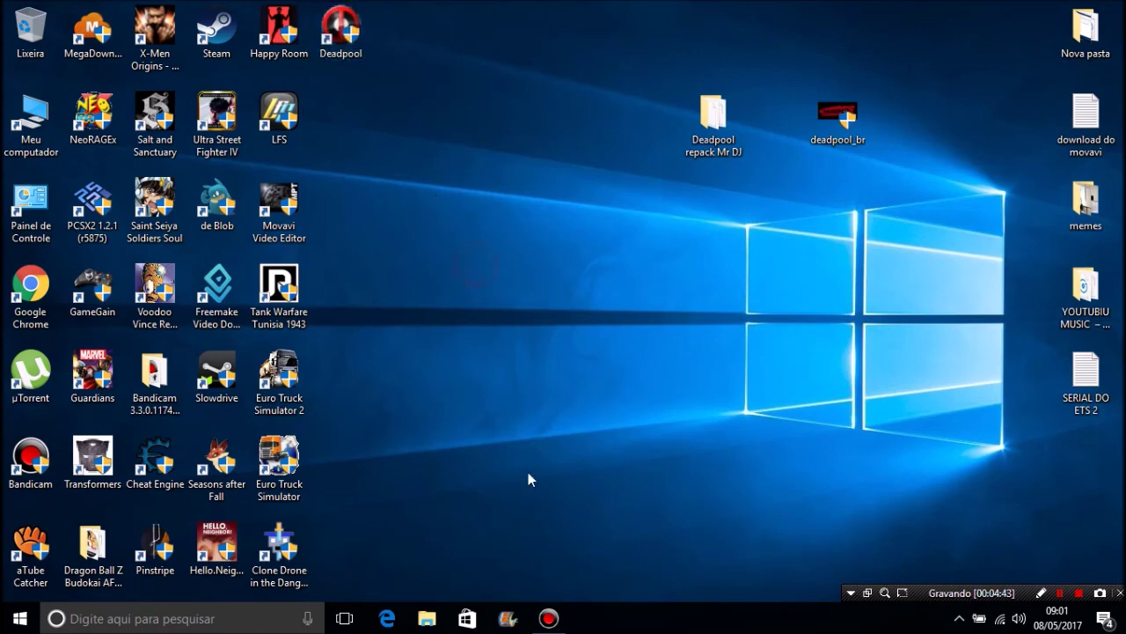
pyautogui.hotkey('ctrl', 'a')
pyautogui.click(453, 341)
# Move the Deadpool shortcut to the empty desktop area right of Tank Warfare Tunisia 1943 and try to launch it.
pyautogui.moveTo(337, 14); pyautogui.dragTo(455, 298)
pyautogui.doubleClick(456, 298)
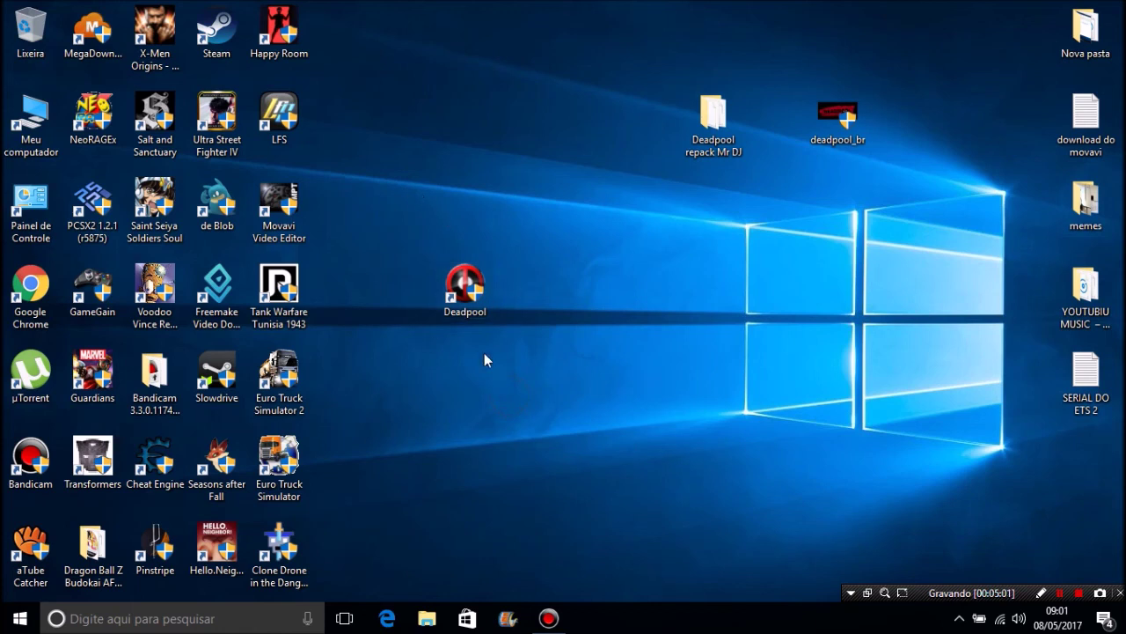
pyautogui.moveTo(560, 414); pyautogui.dragTo(427, 196)
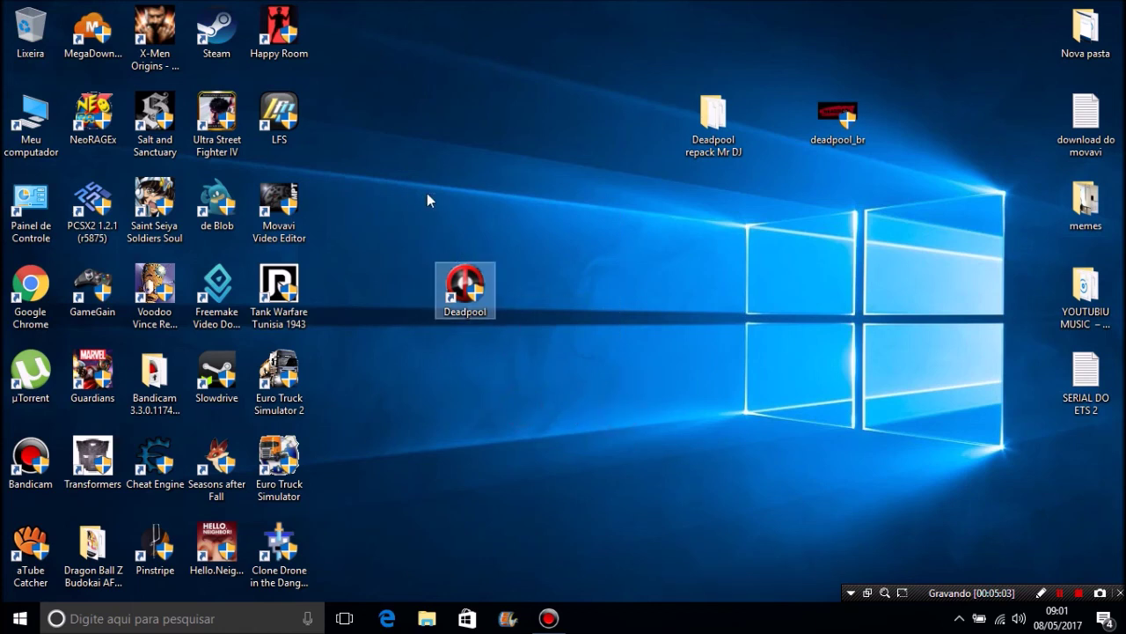
pyautogui.click(578, 423)
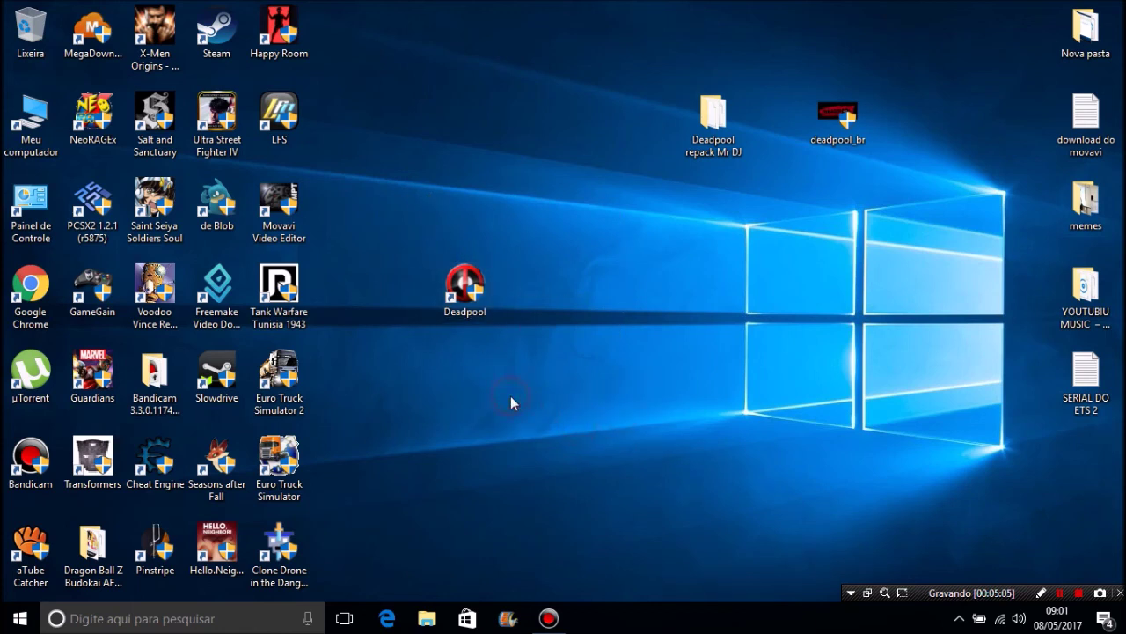